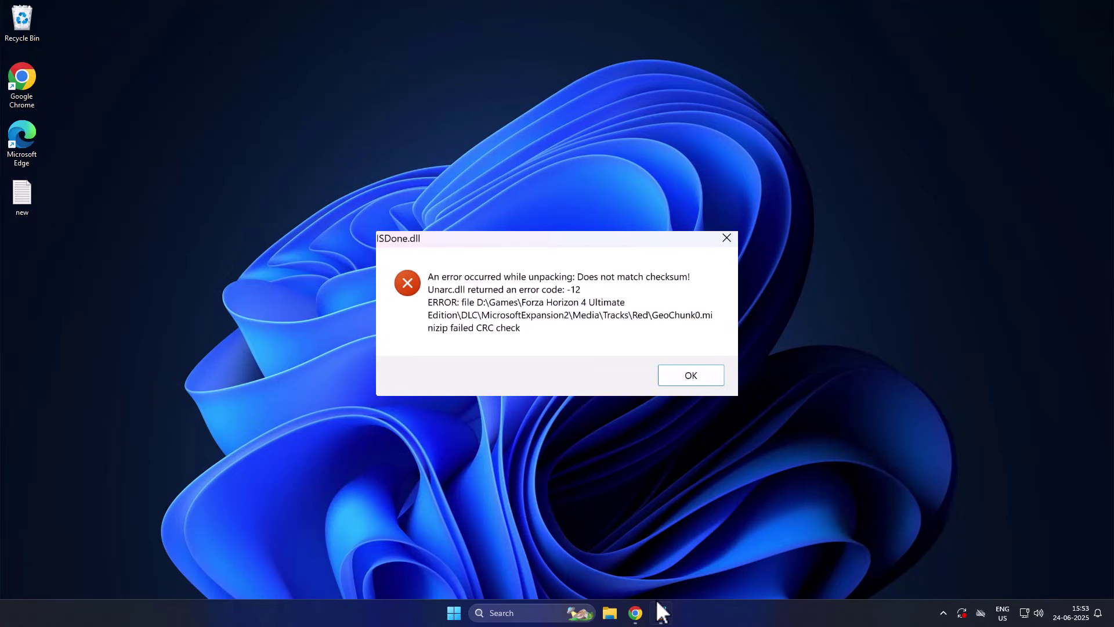
Step: Dismiss the ISDone.dll unarc error and review the DLL download links in new.txt
click(662, 612)
drag(199, 212, 372, 212)
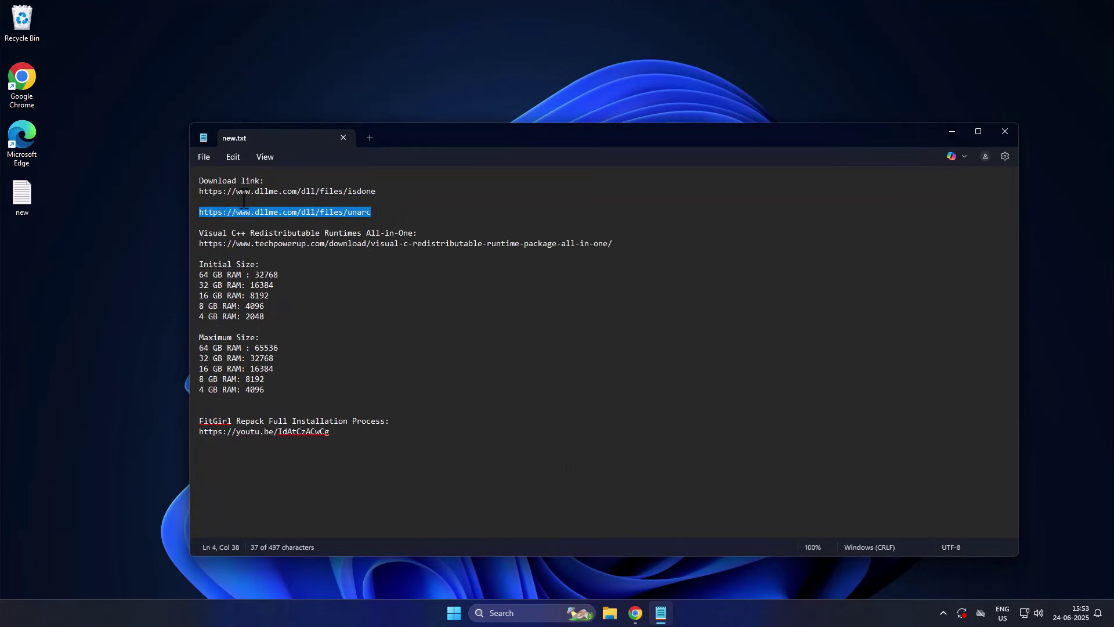
drag(200, 191, 406, 216)
click(407, 215)
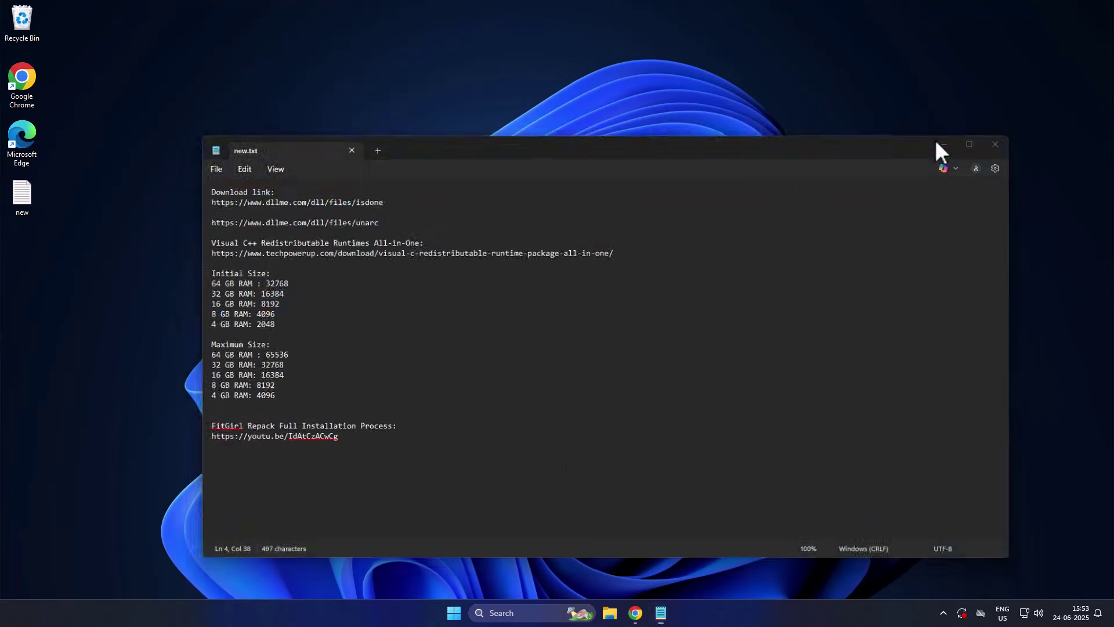
Step: Select the 9.17 beta of ISDone.dll on DLLme and download it as ISDone_x86.zip
click(952, 131)
click(636, 613)
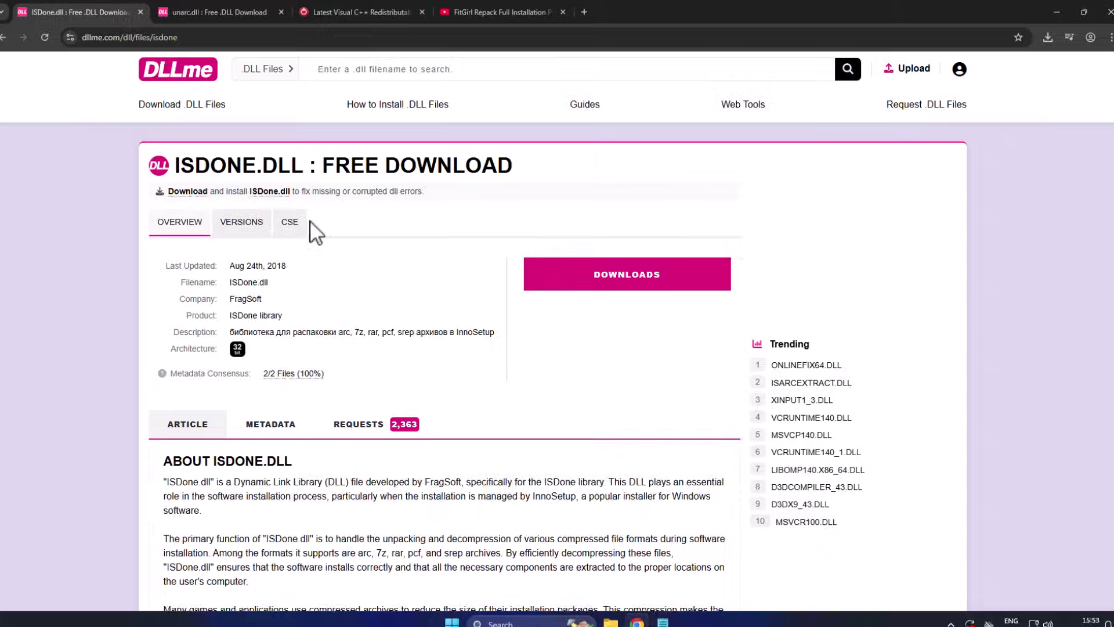
drag(307, 162, 187, 161)
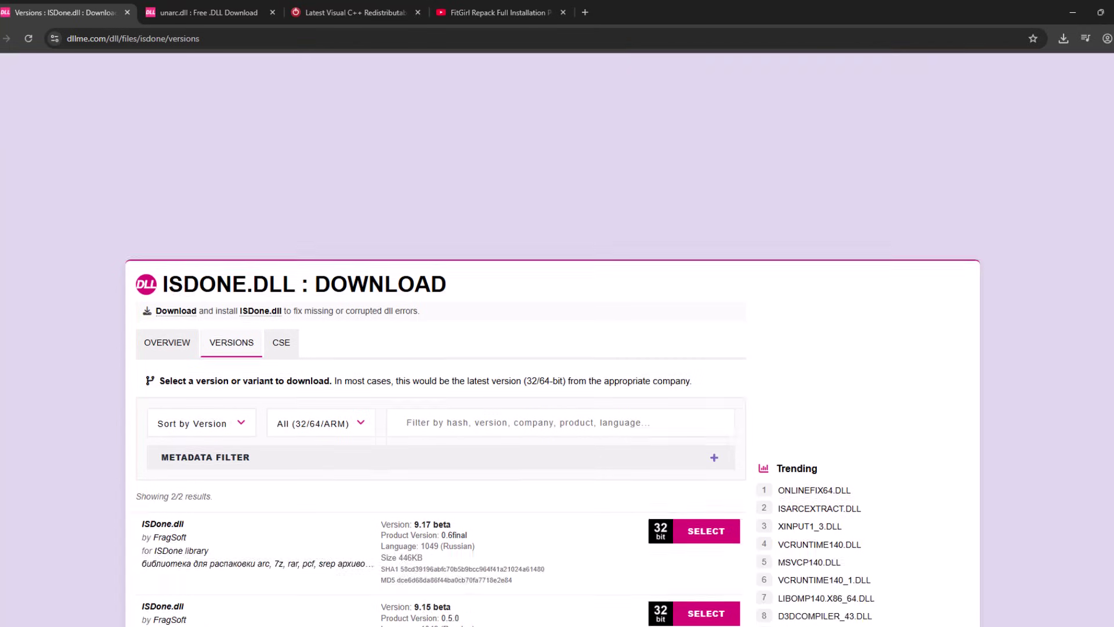
scroll(508, 314, down, 3)
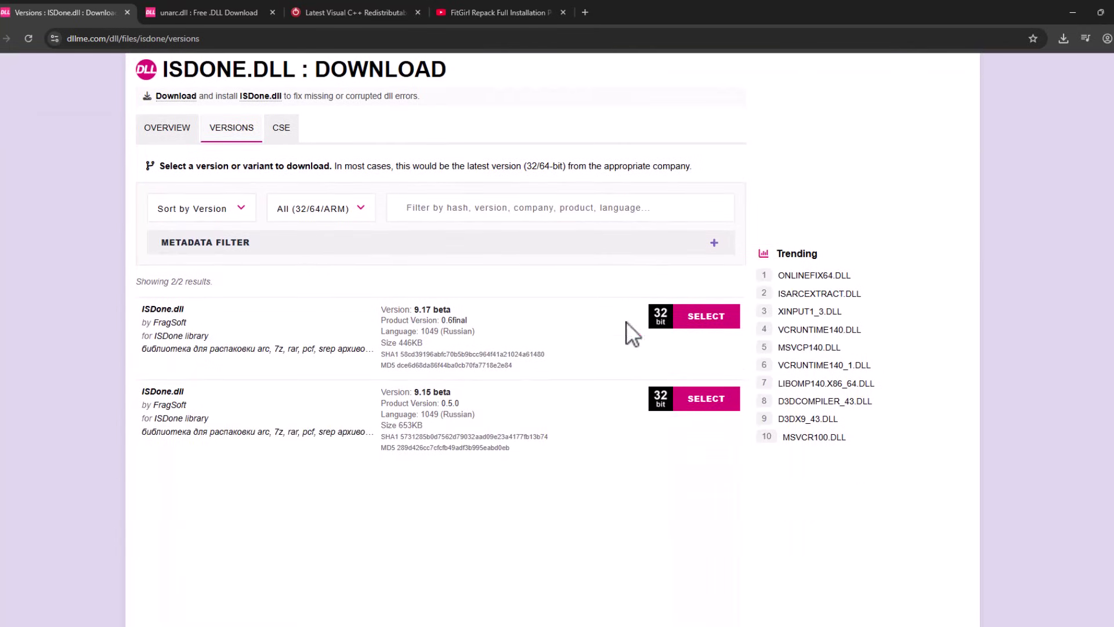
drag(457, 312, 412, 310)
click(691, 324)
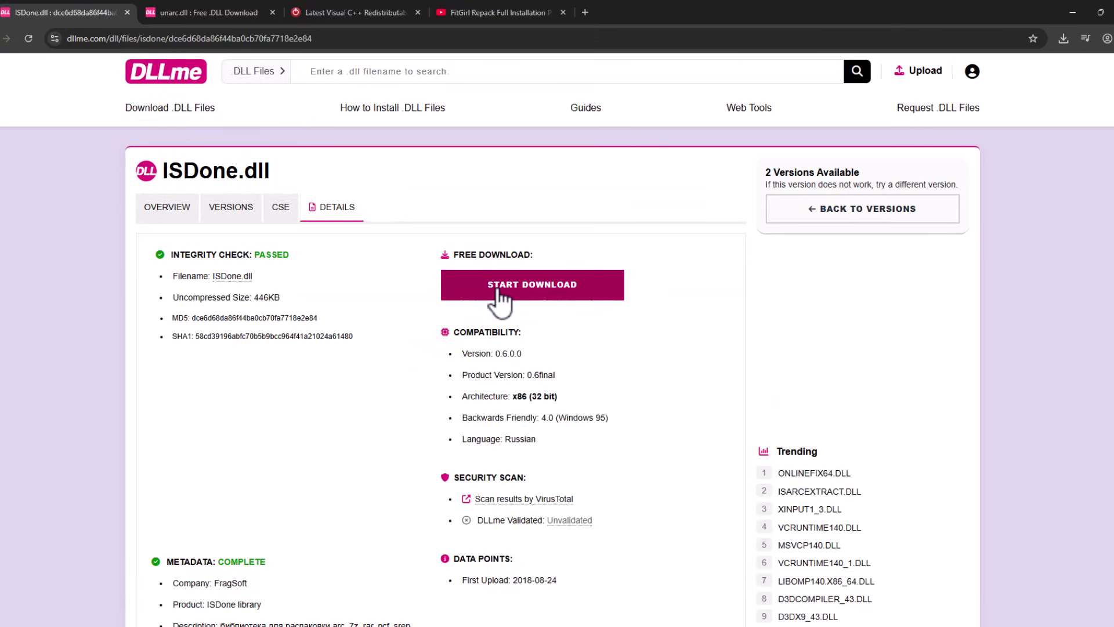
click(1068, 37)
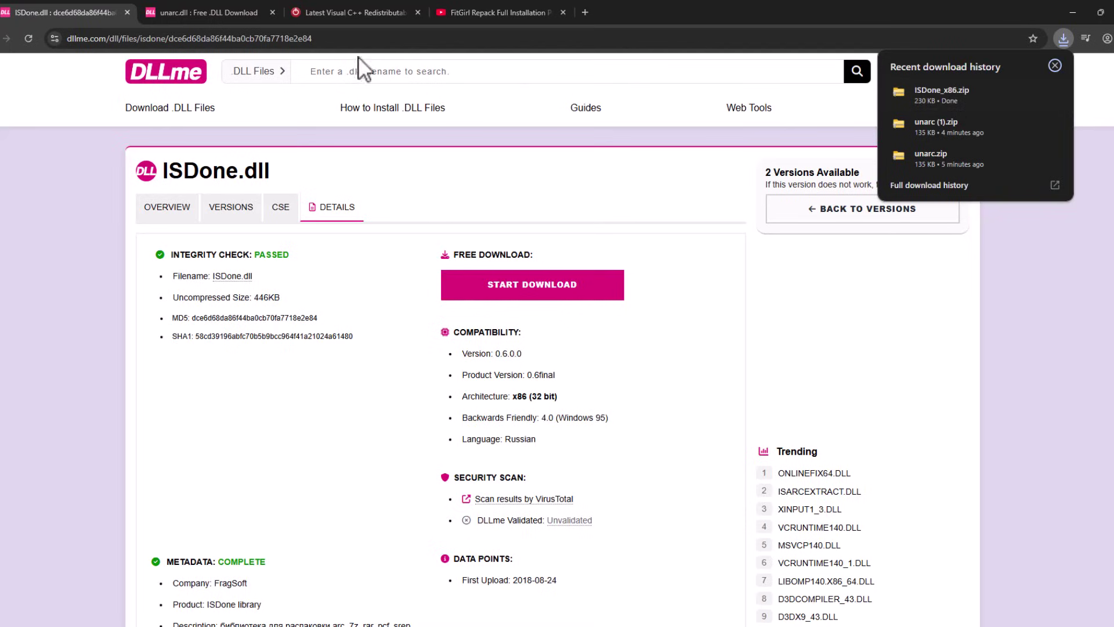
Step: Select the first 333.5KB unarc.dll version on DLLme and download it as unarc_x86.zip
click(202, 12)
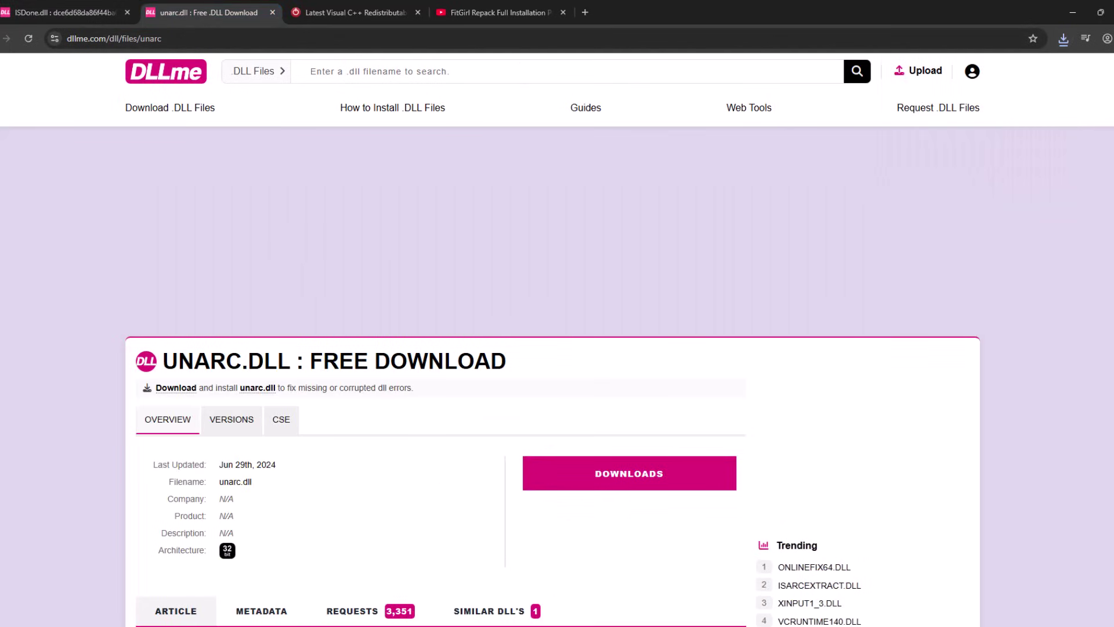
scroll(916, 246, down, 3)
click(598, 287)
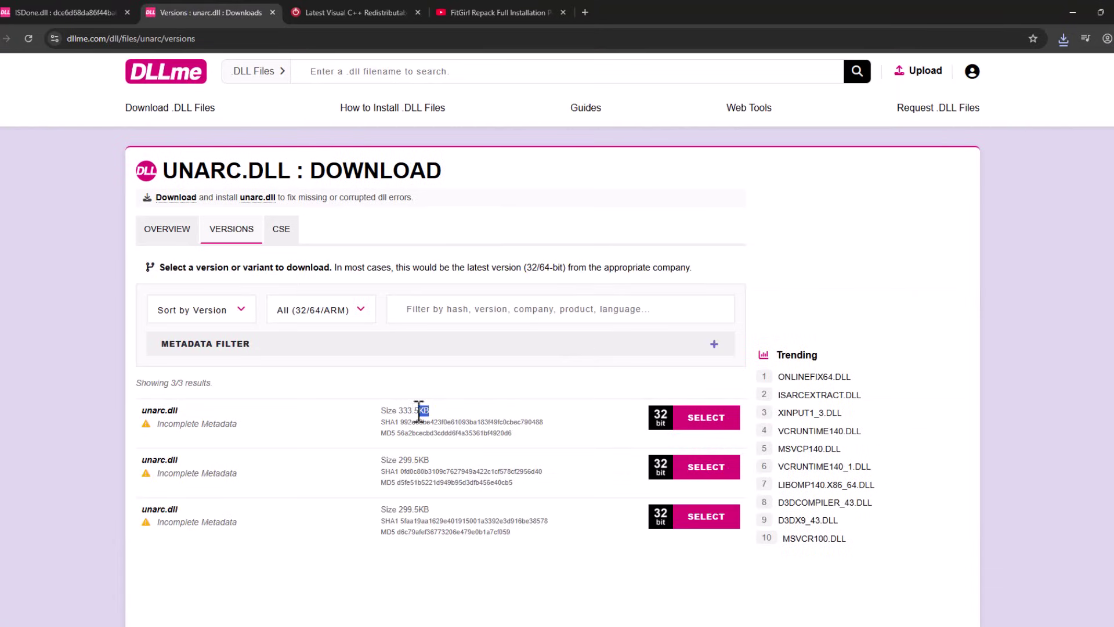
drag(419, 410, 683, 423)
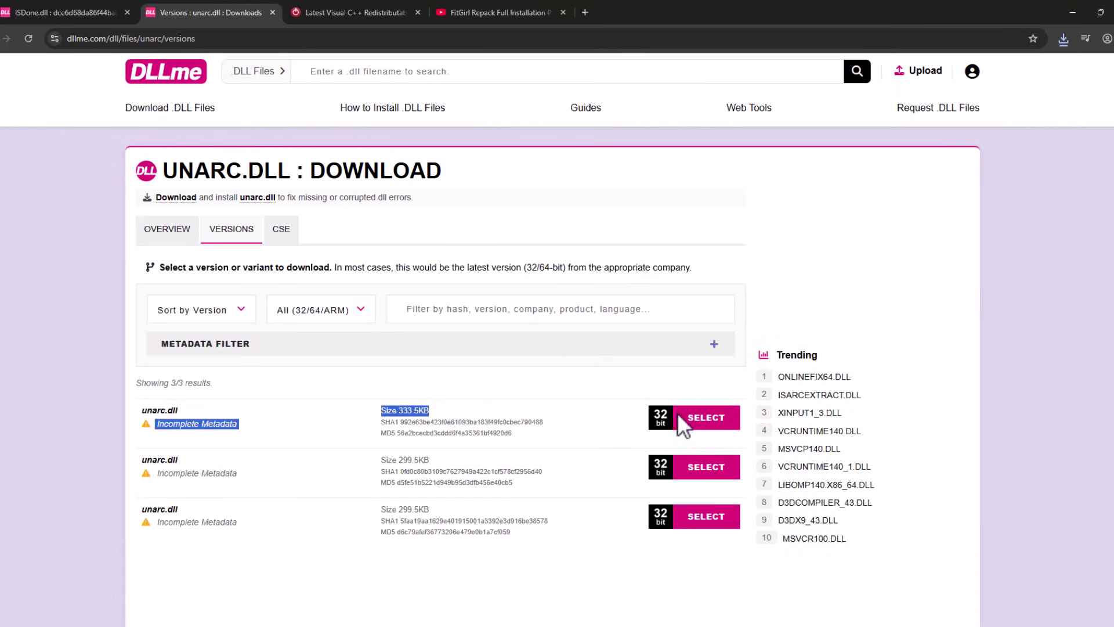
click(706, 423)
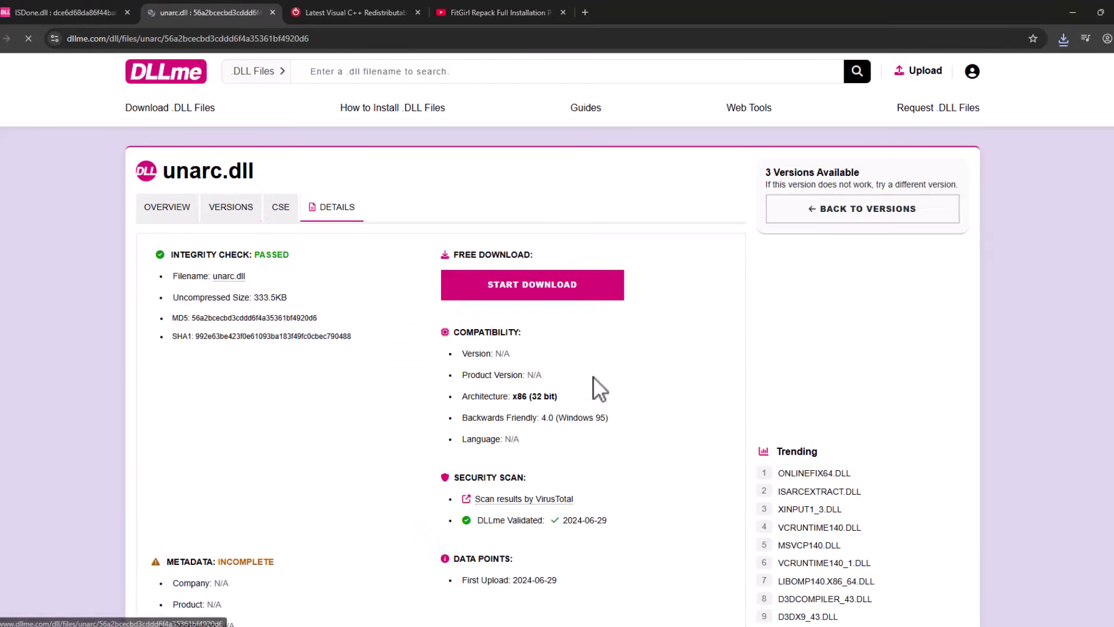
click(505, 294)
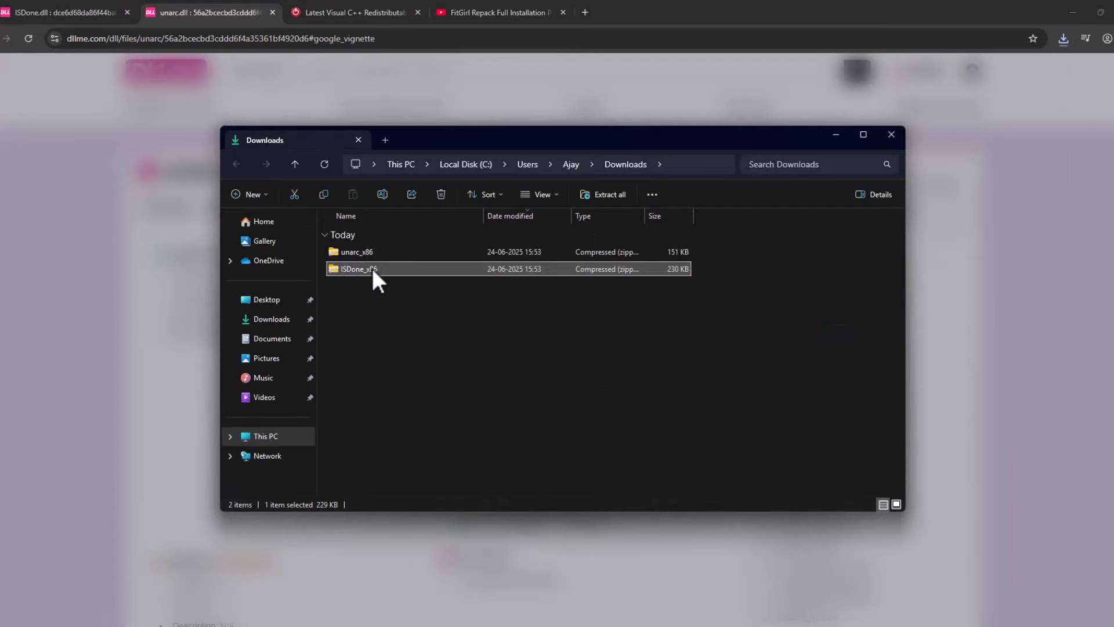
Step: Extract unarc_x86.zip and move unarc.dll onto the desktop
click(367, 256)
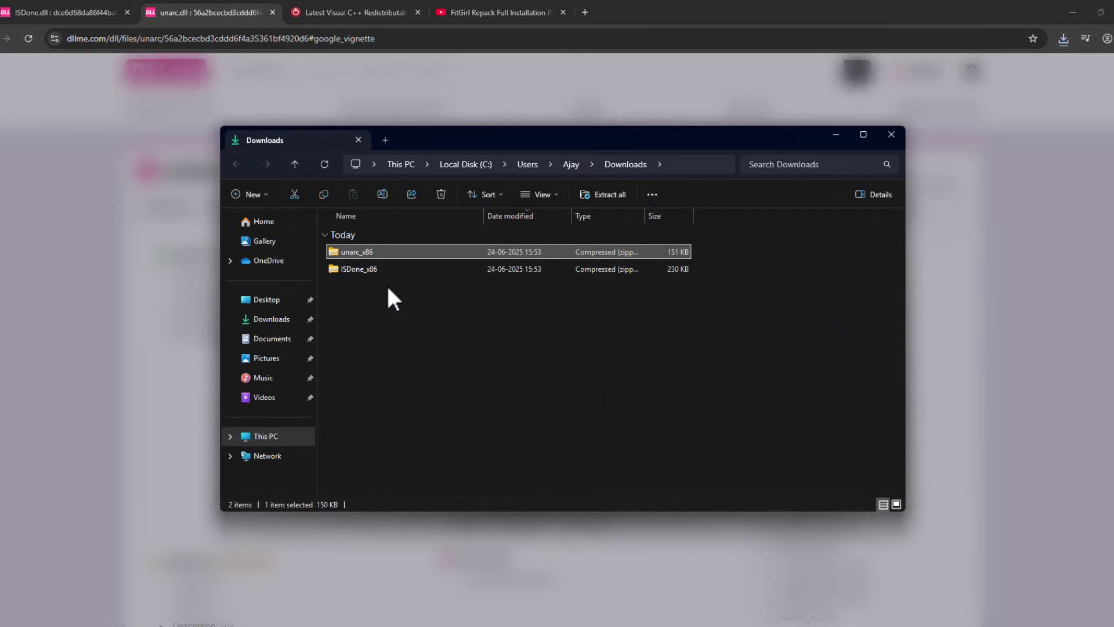
right_click(358, 255)
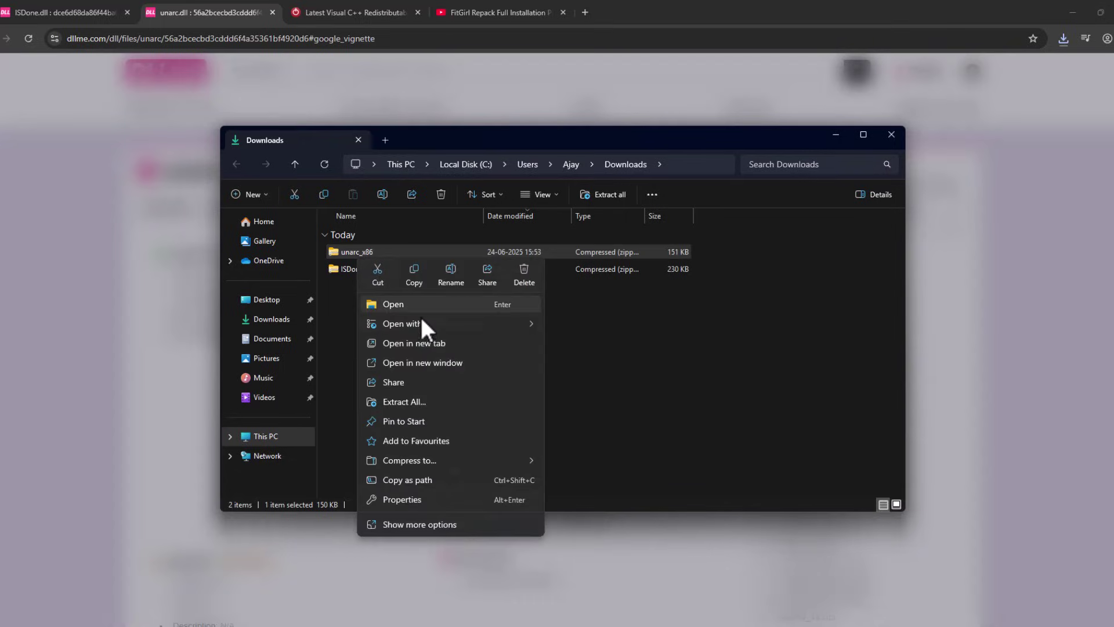
click(425, 396)
click(666, 440)
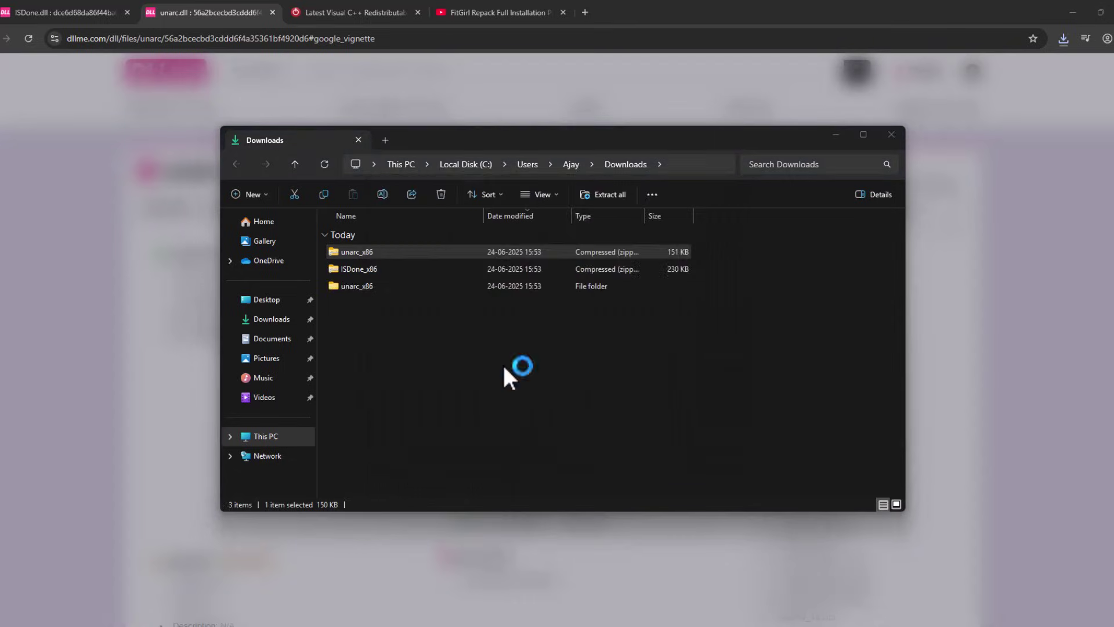
click(1072, 11)
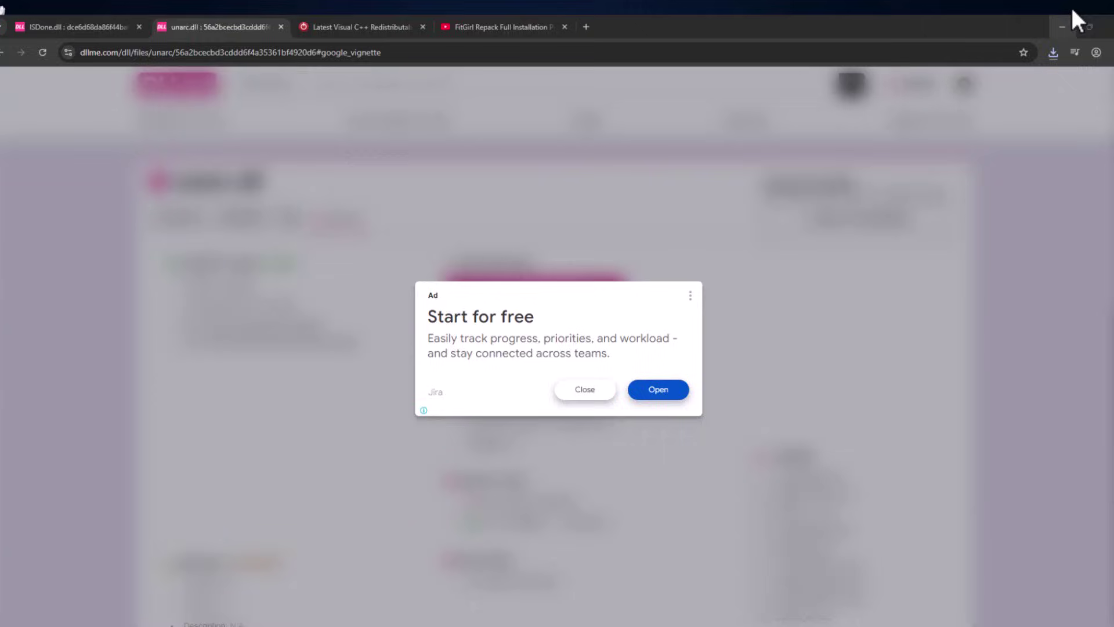
drag(378, 284, 92, 318)
click(907, 149)
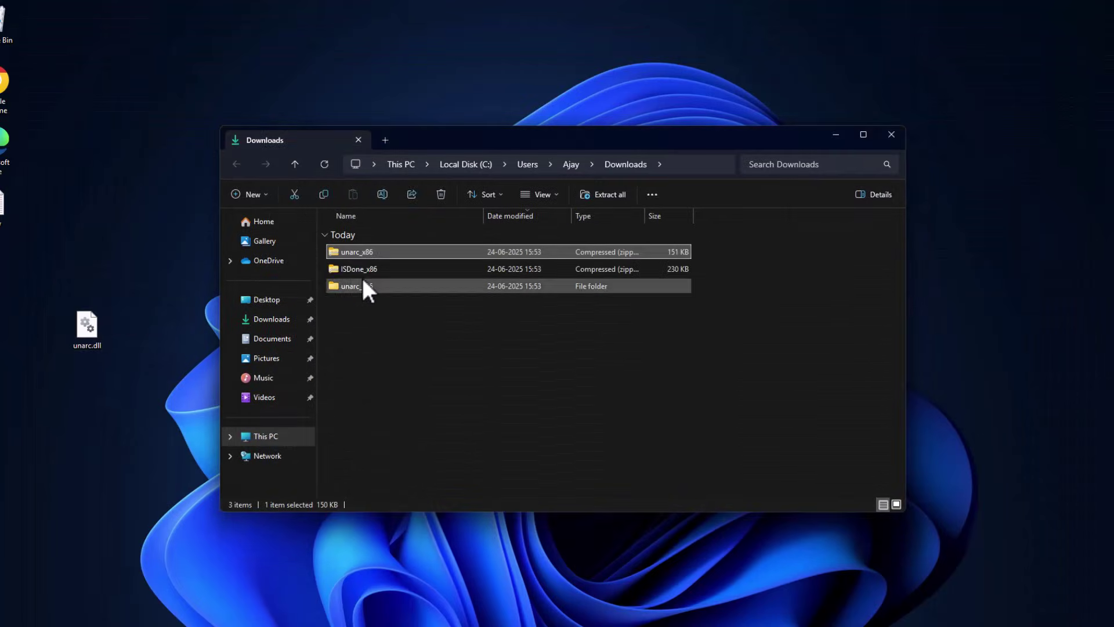
Step: Extract ISDone_x86.zip and move ISDone.dll onto the desktop
click(360, 270)
right_click(354, 270)
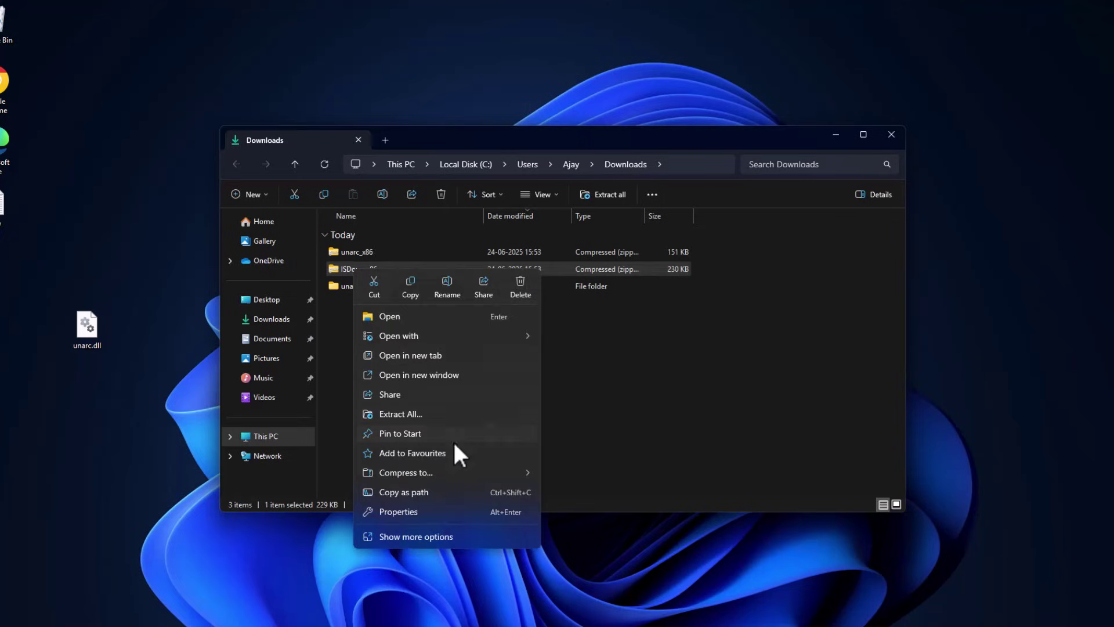
click(414, 415)
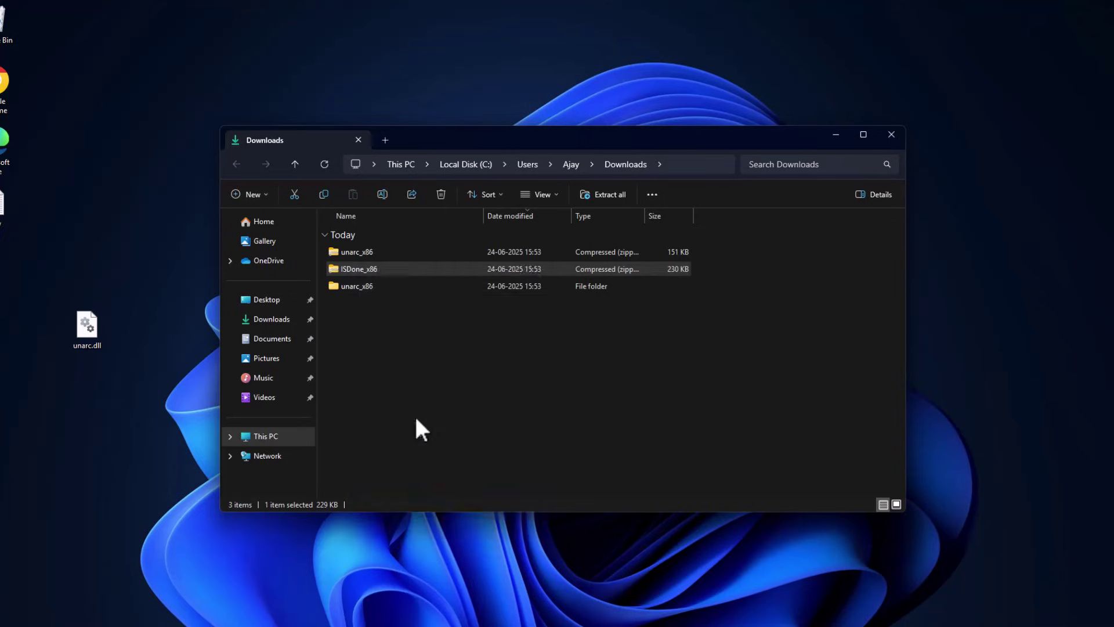
click(650, 438)
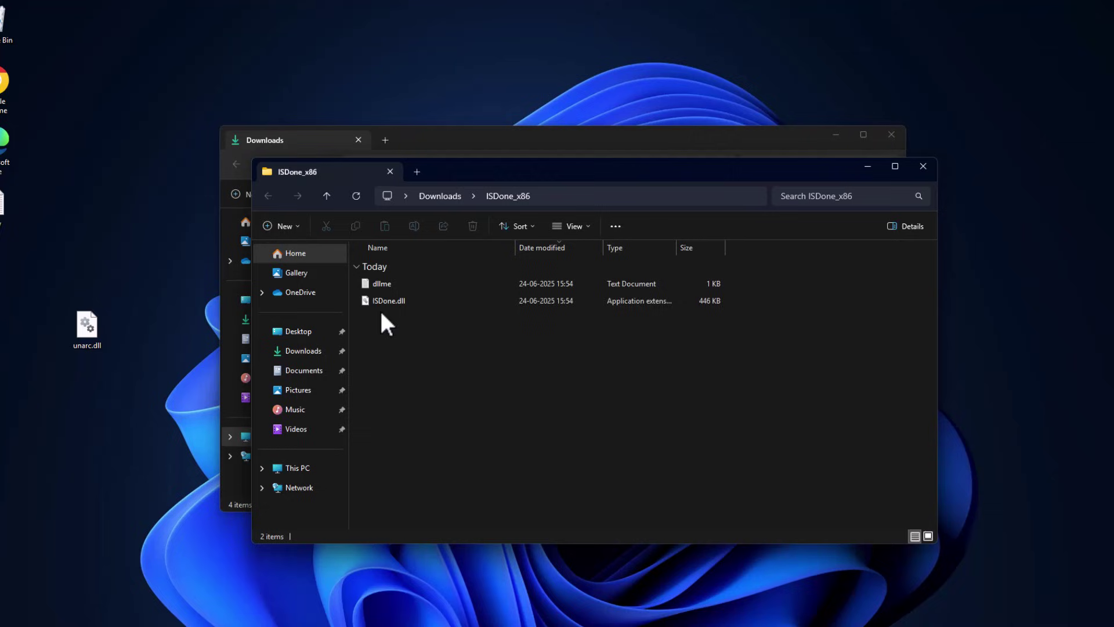
drag(383, 301, 130, 390)
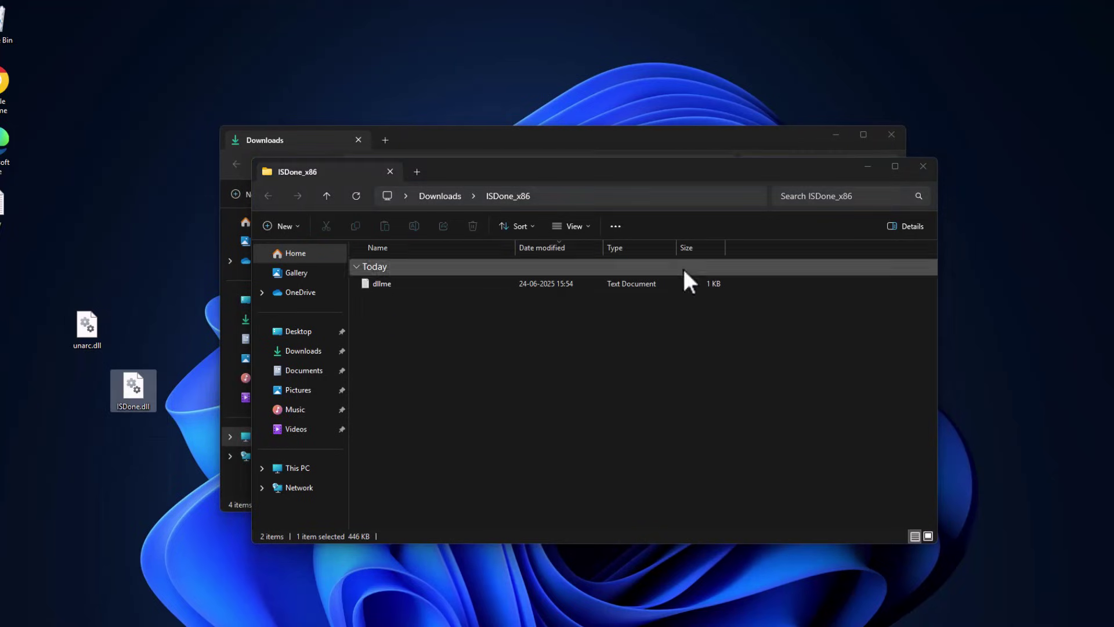
click(924, 166)
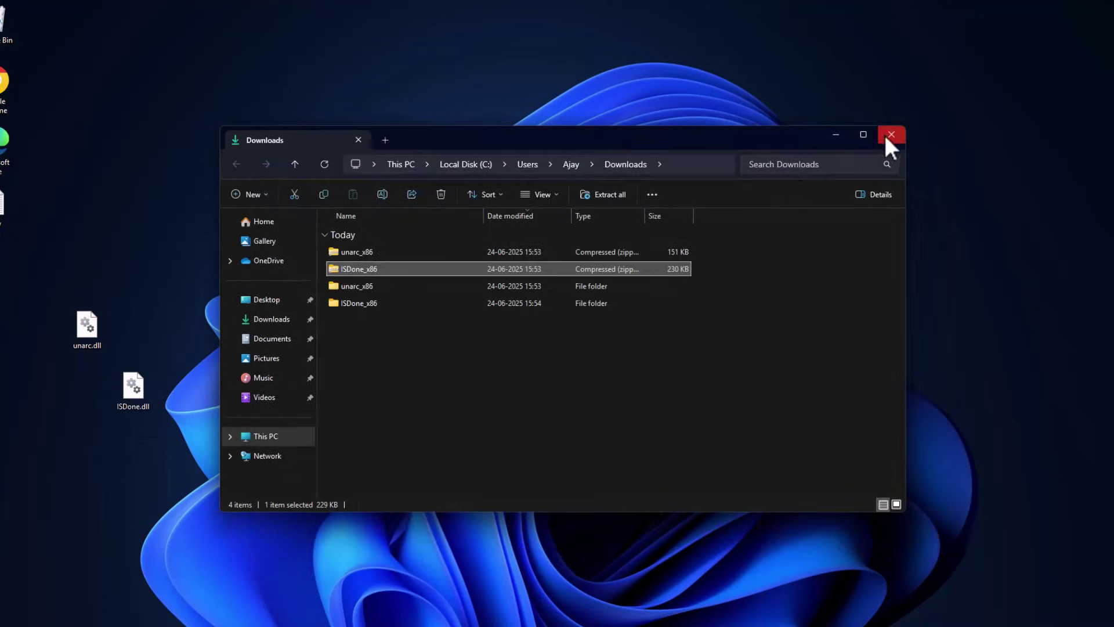
Step: Copy both unarc.dll and ISDone.dll from the desktop
click(268, 436)
drag(142, 456, 68, 335)
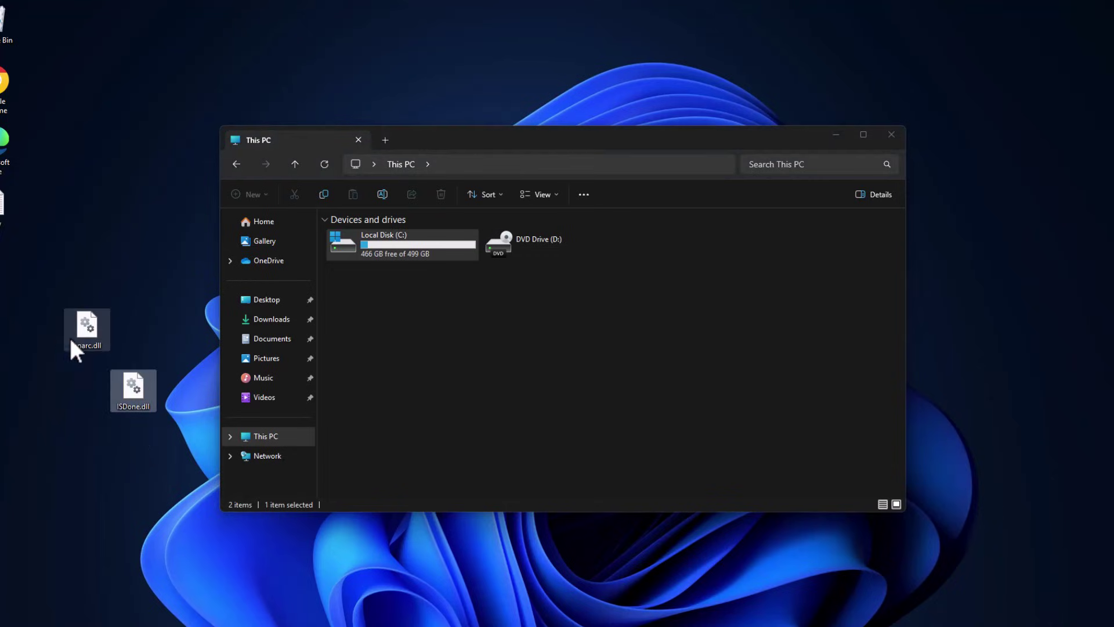
right_click(88, 333)
click(148, 347)
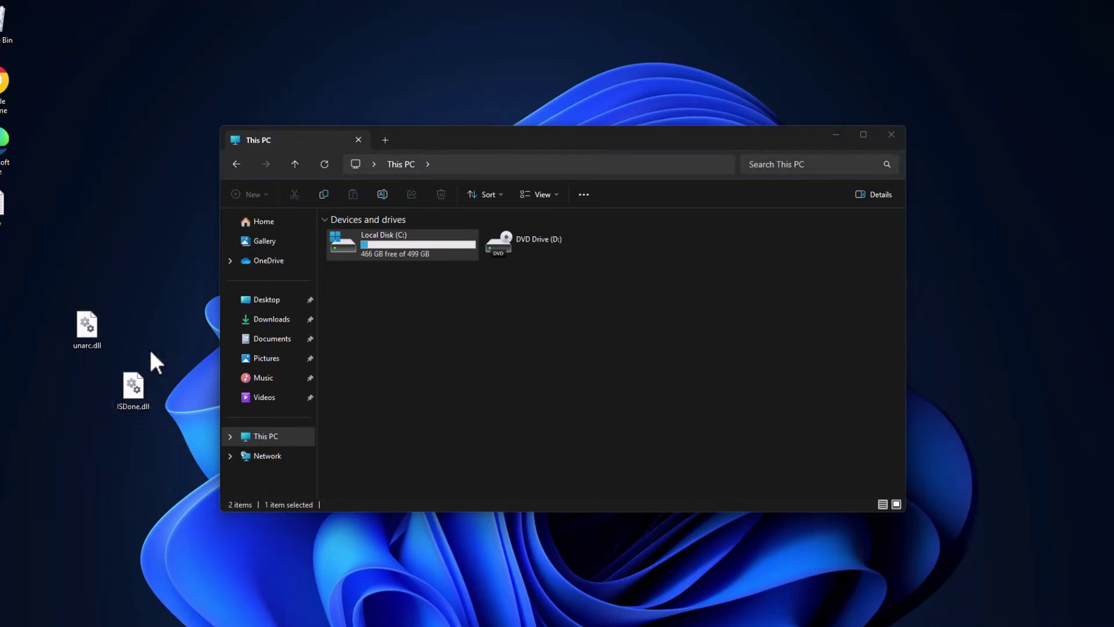
Step: Paste the two DLLs into C:\Windows\System32, granting administrator permission
click(407, 250)
double_click(405, 248)
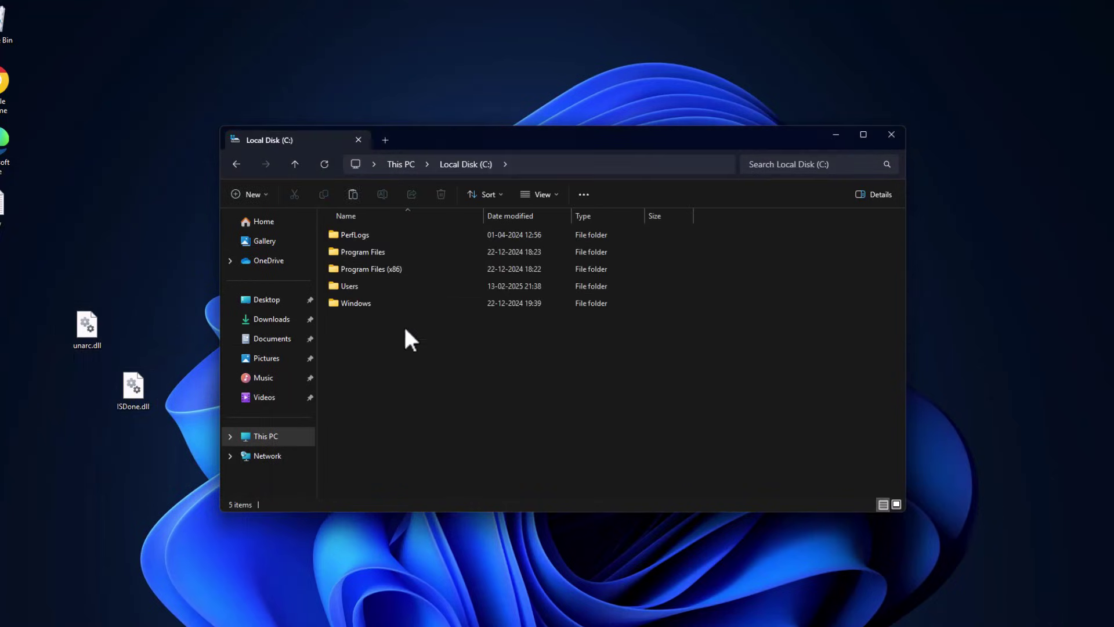
double_click(350, 302)
key(s)
key(s)
key(s)
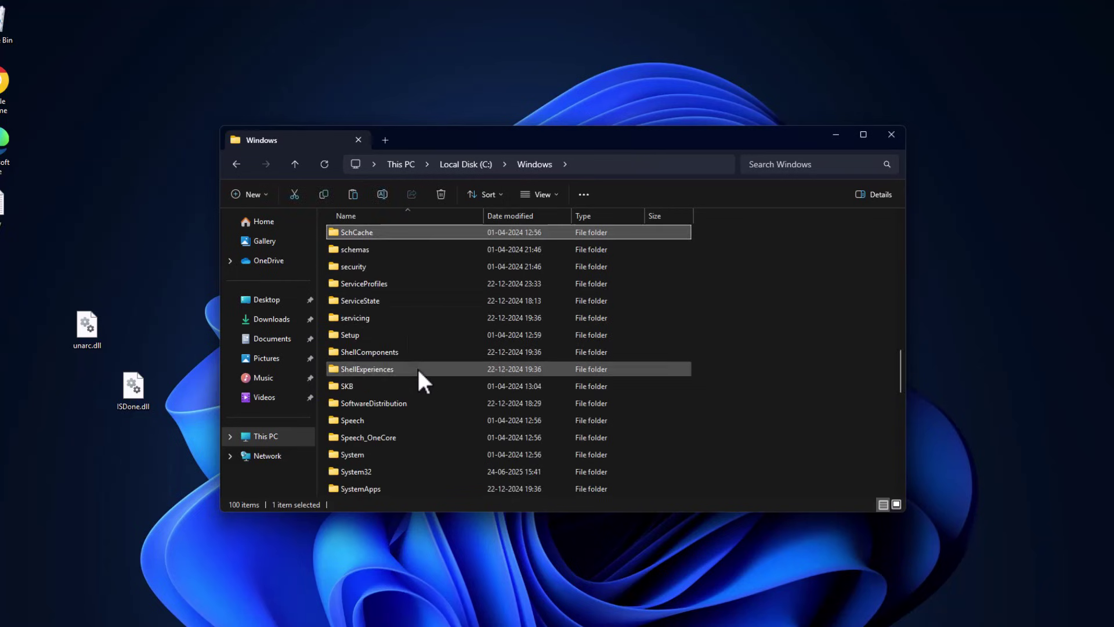
key(s)
key(s)
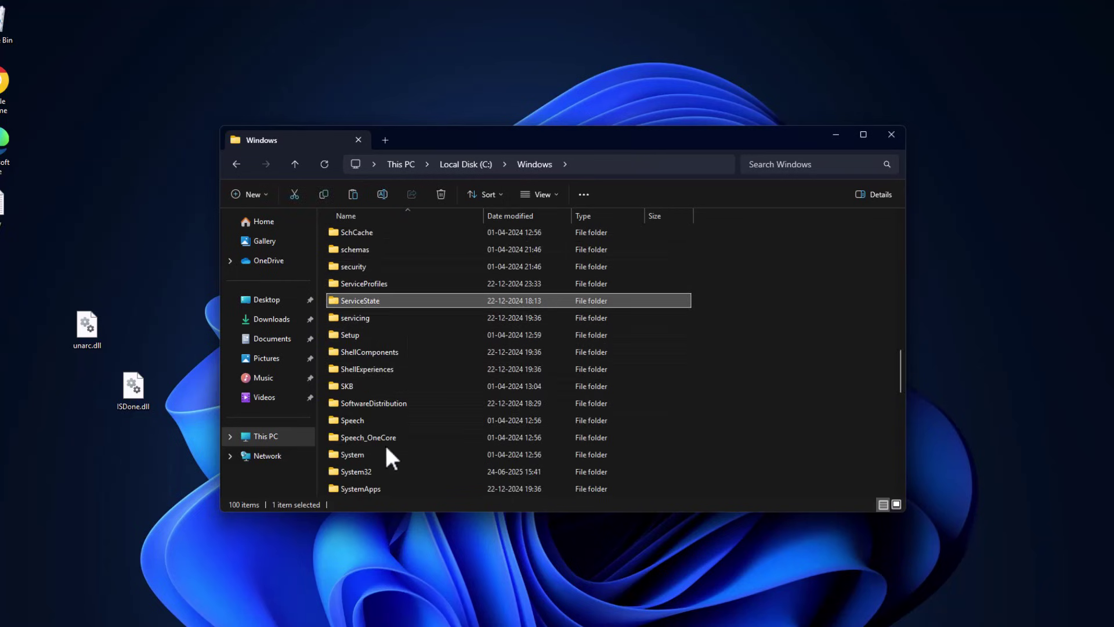
double_click(377, 470)
right_click(754, 275)
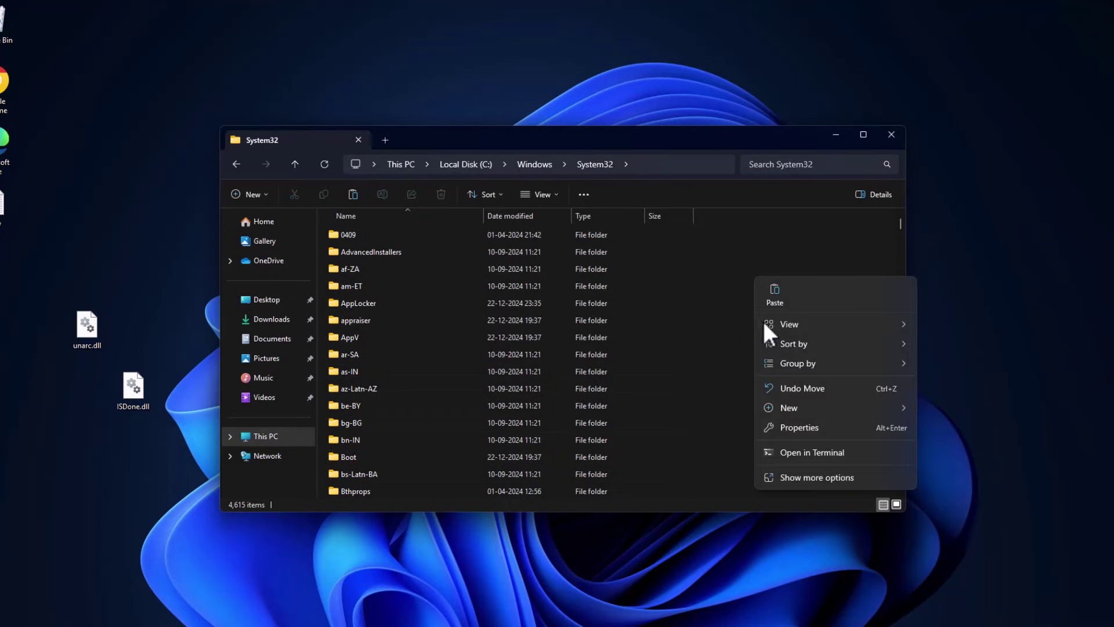
click(772, 291)
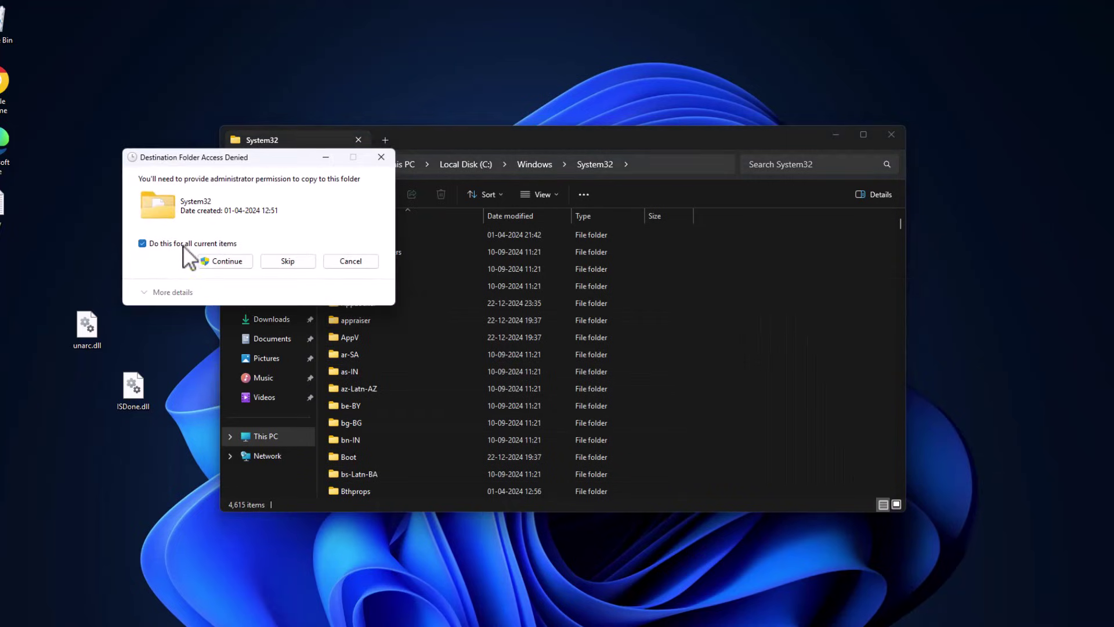
click(232, 262)
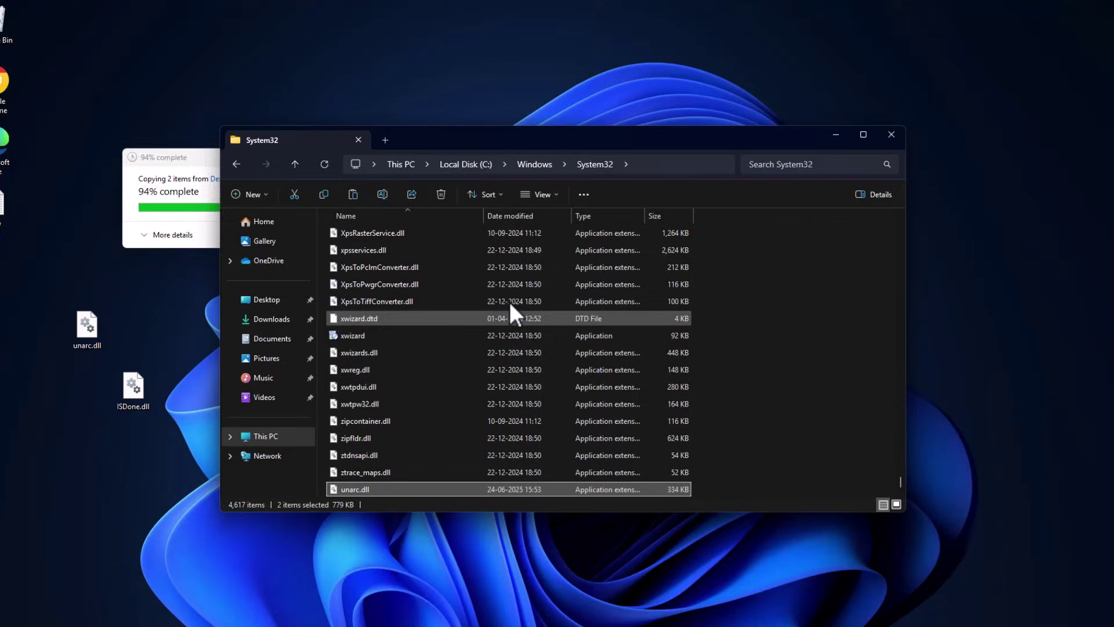
Step: Paste unarc.dll and ISDone.dll into C:\Windows\SysWOW64 as well
click(237, 164)
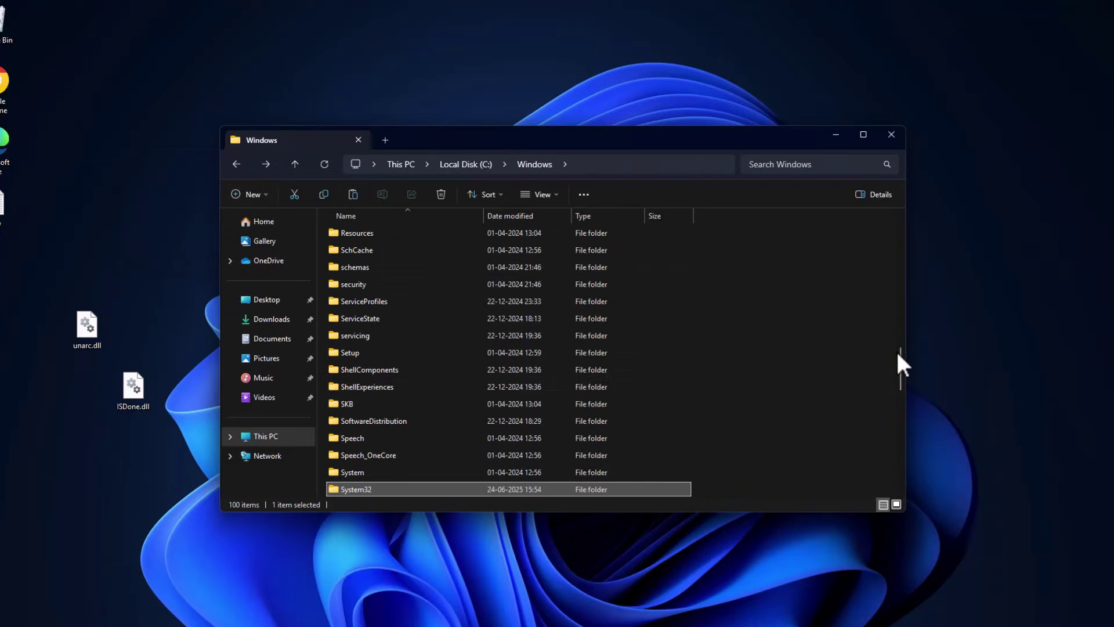
scroll(900, 365, down, 4)
click(372, 376)
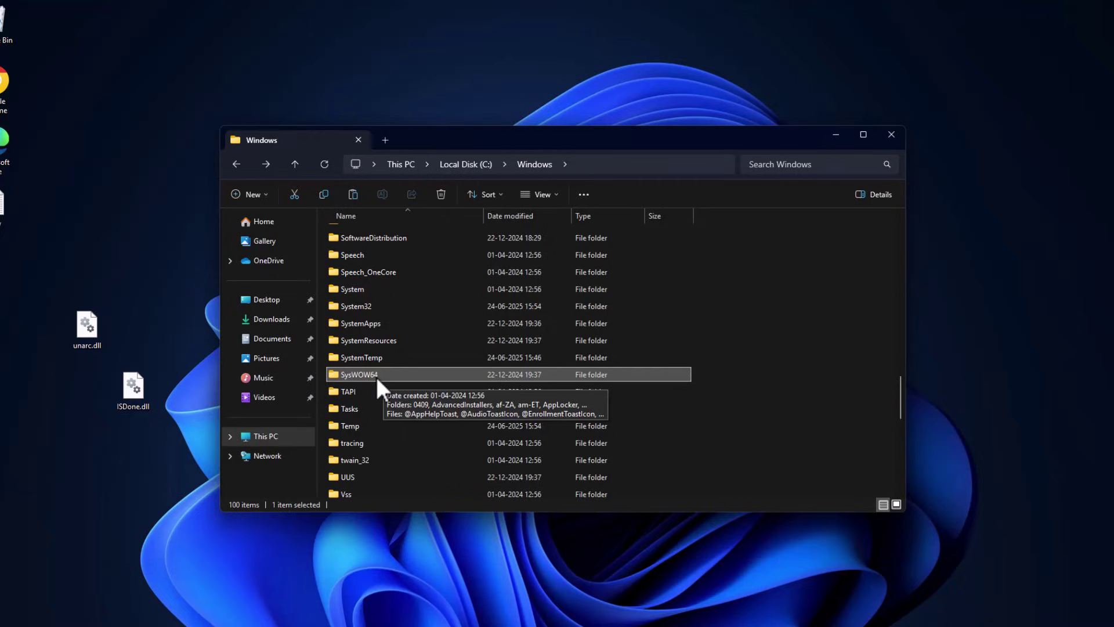
double_click(377, 376)
right_click(685, 316)
click(775, 281)
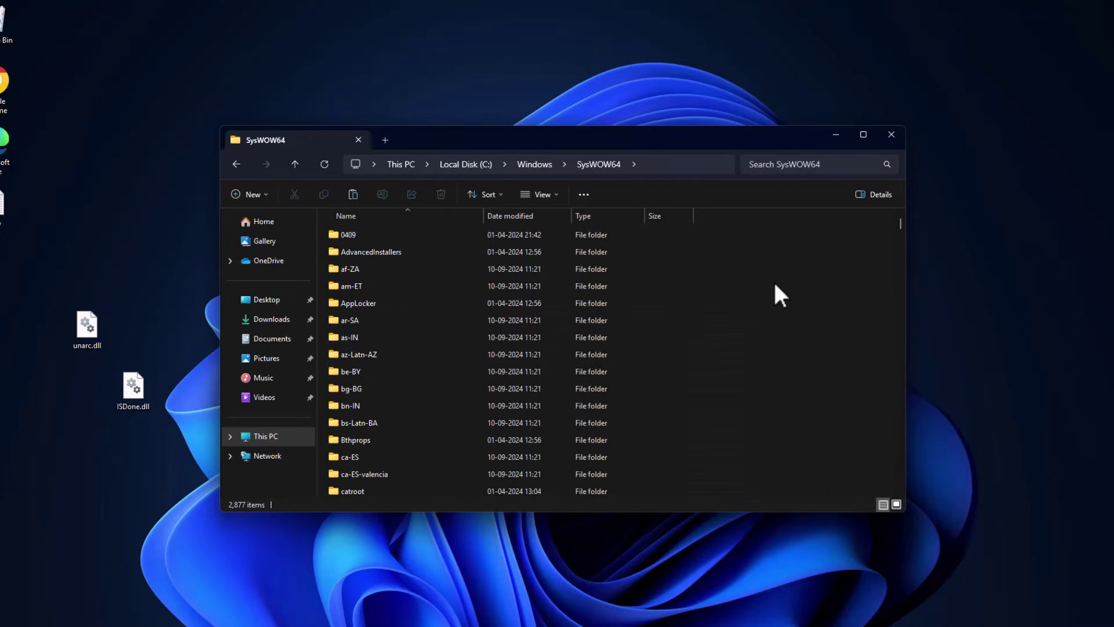
right_click(774, 280)
click(790, 299)
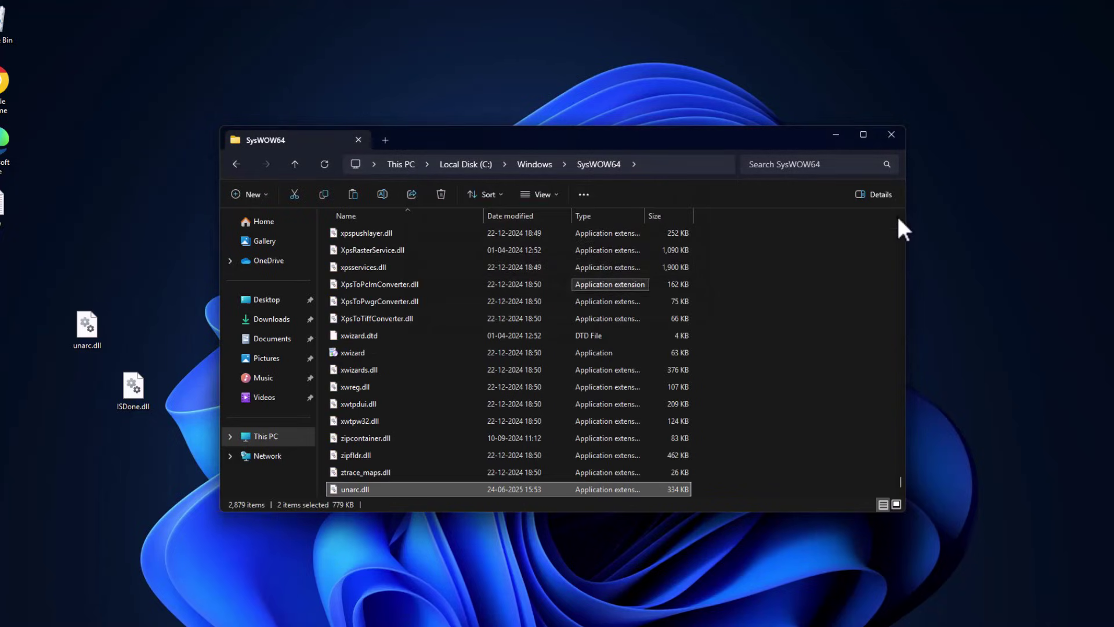
Step: Select the TechPowerUp Visual C++ runtimes link in new.txt, then return to the browser
click(892, 135)
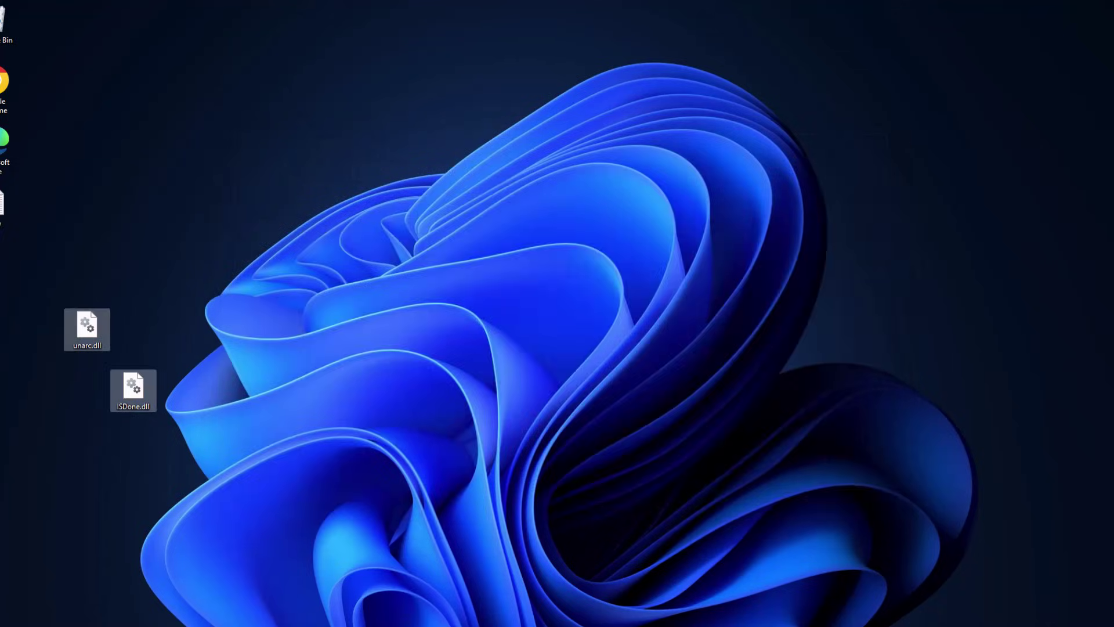
key(alt+Tab)
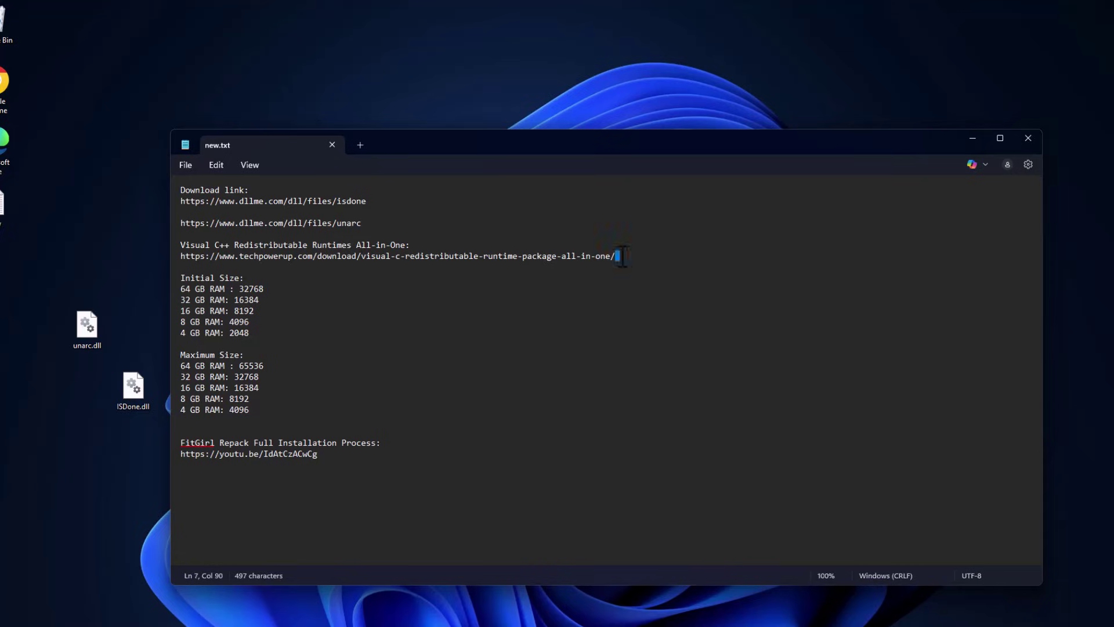
triple_click(622, 256)
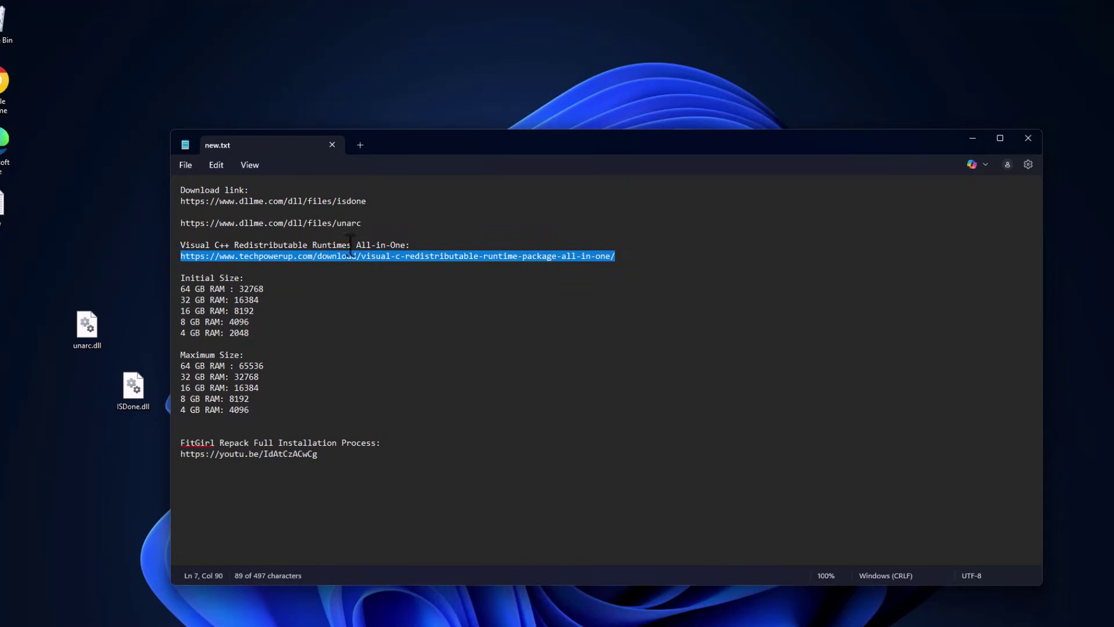
click(973, 139)
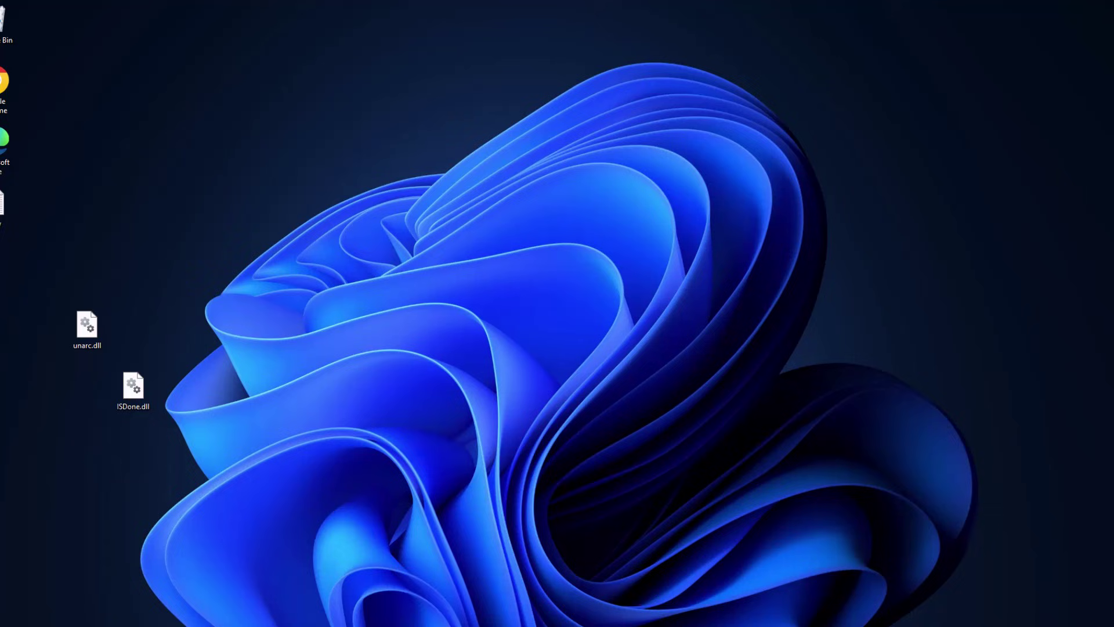
key(alt+Tab)
Step: Download Visual-C-Runtimes-All-in-One-Jun-2025.zip from the SG server and show it in Downloads
click(349, 12)
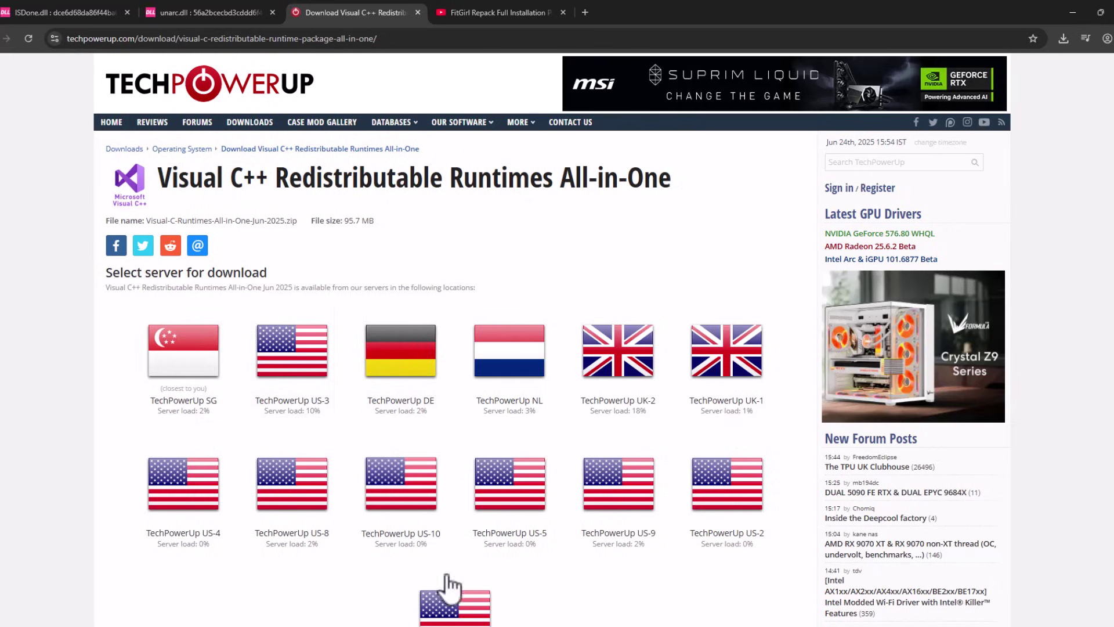
click(184, 354)
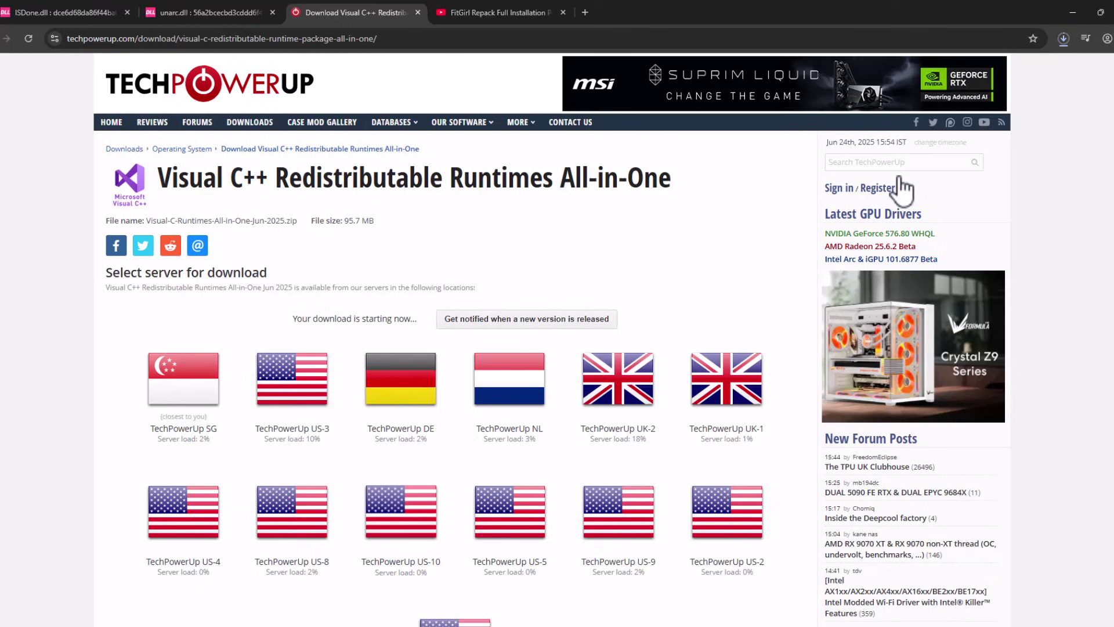
click(1064, 38)
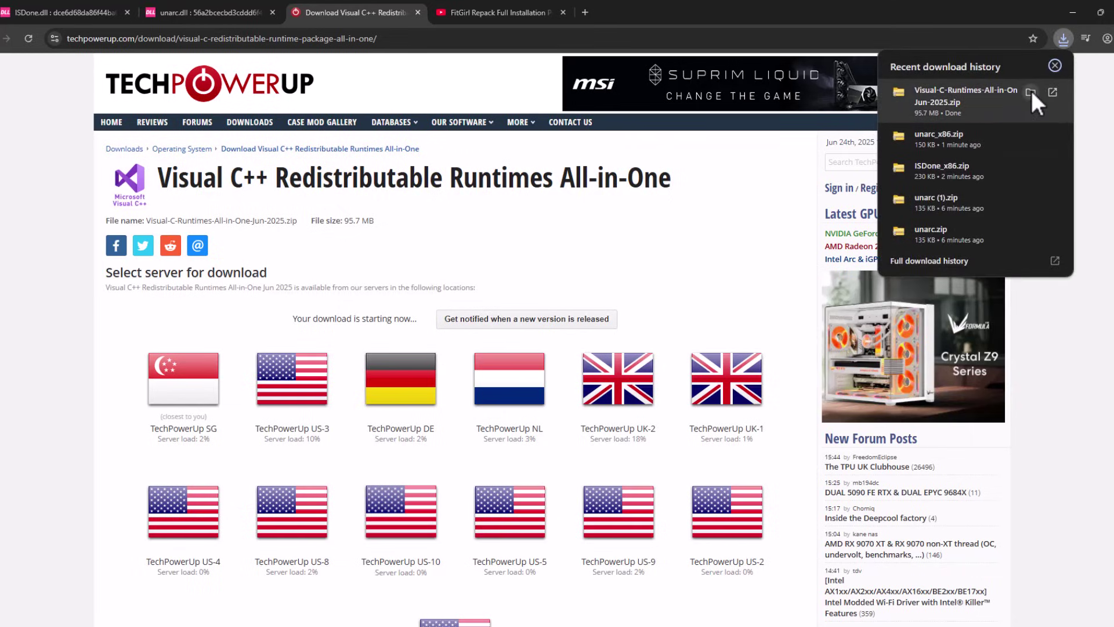
click(1030, 91)
Step: Extract Visual-C-Runtimes-All-in-One-Jun-2025.zip and select install_all in the extracted folder
right_click(403, 254)
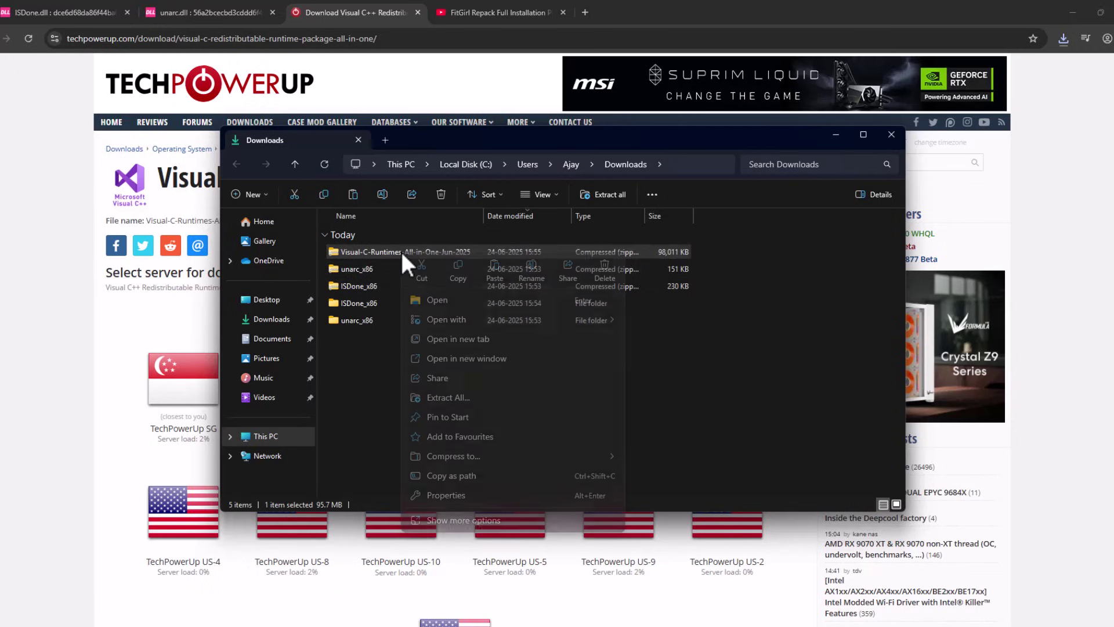
click(488, 396)
click(668, 438)
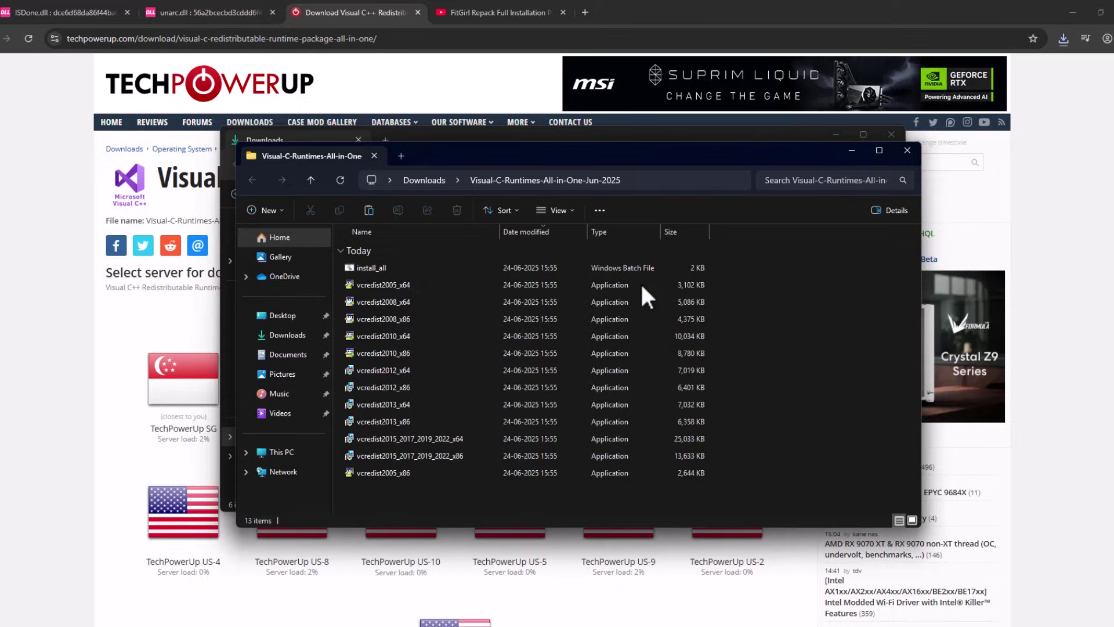
click(373, 269)
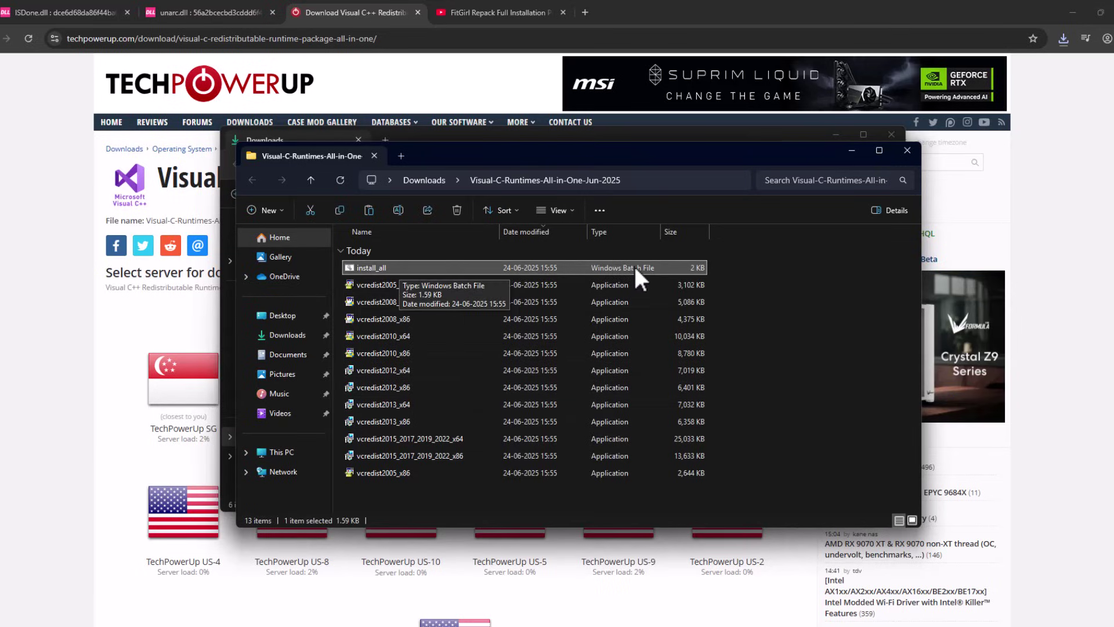
Step: Run install_all, approving each runtime installer from 2005 through 2015-2022
double_click(505, 268)
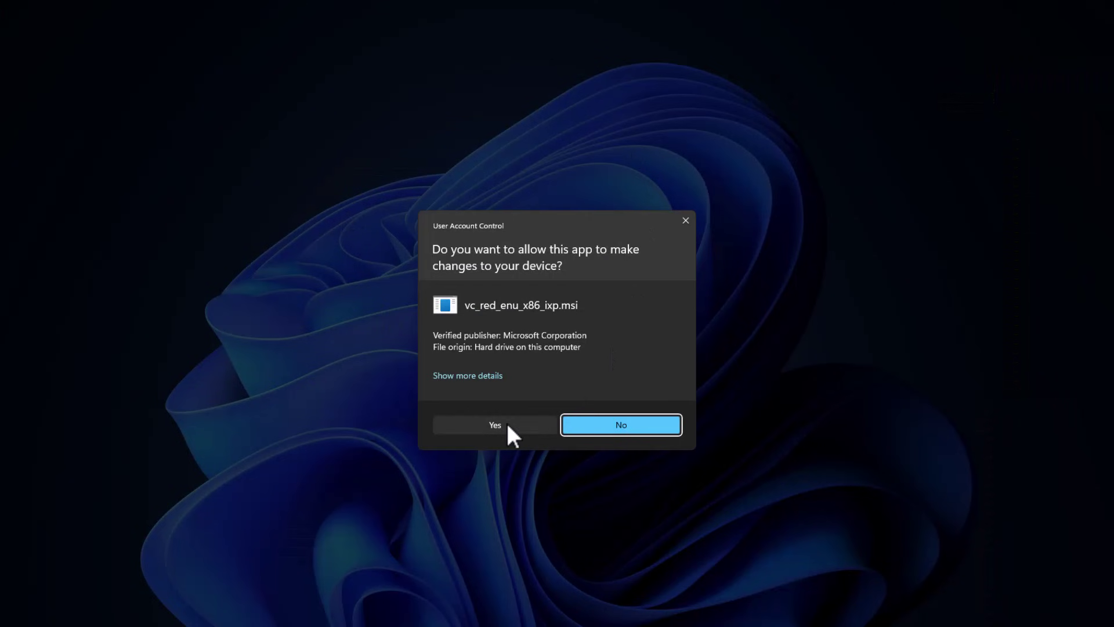
click(507, 424)
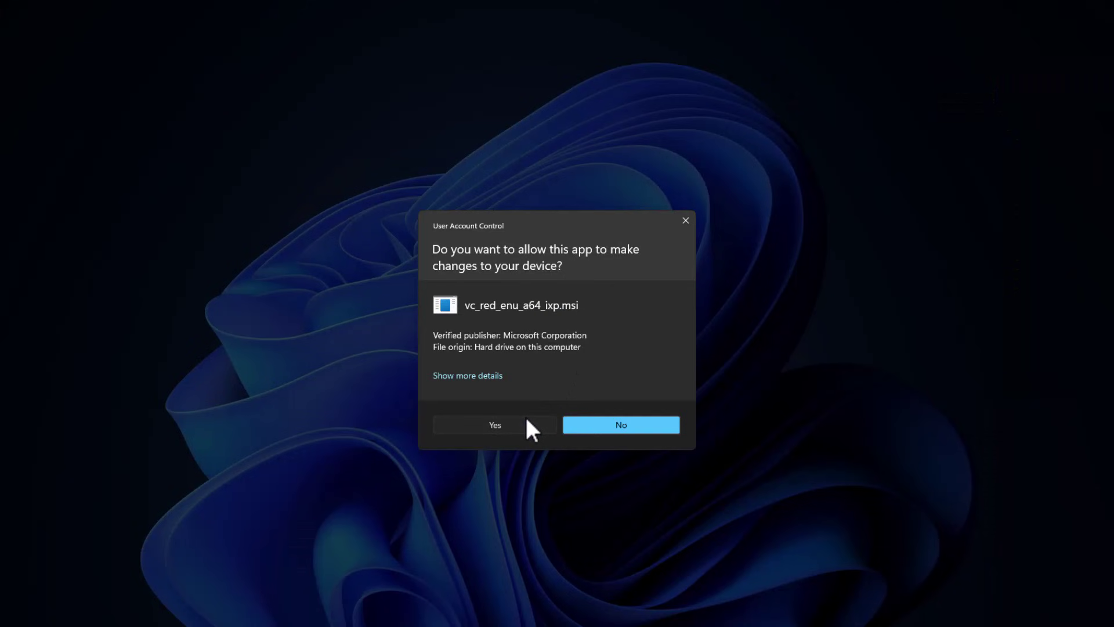
click(525, 418)
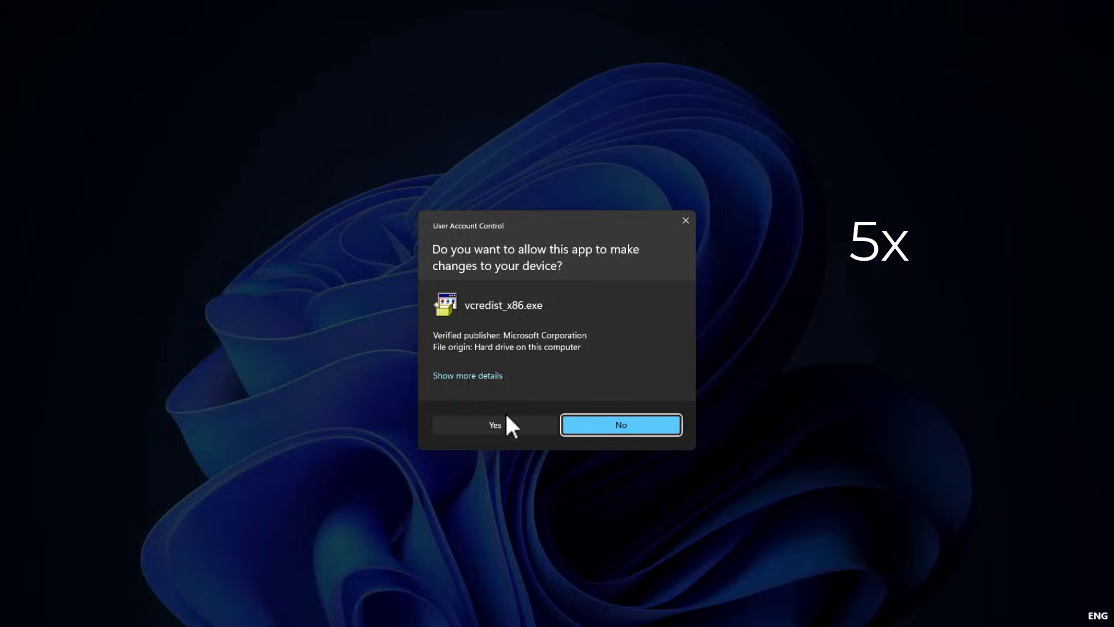
click(505, 424)
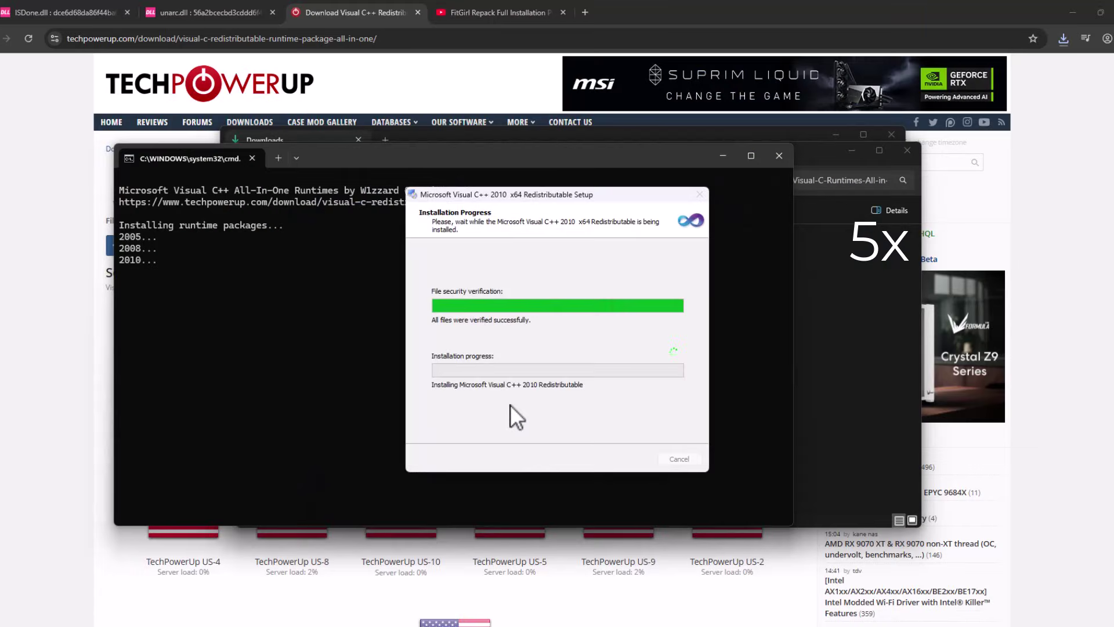
click(520, 420)
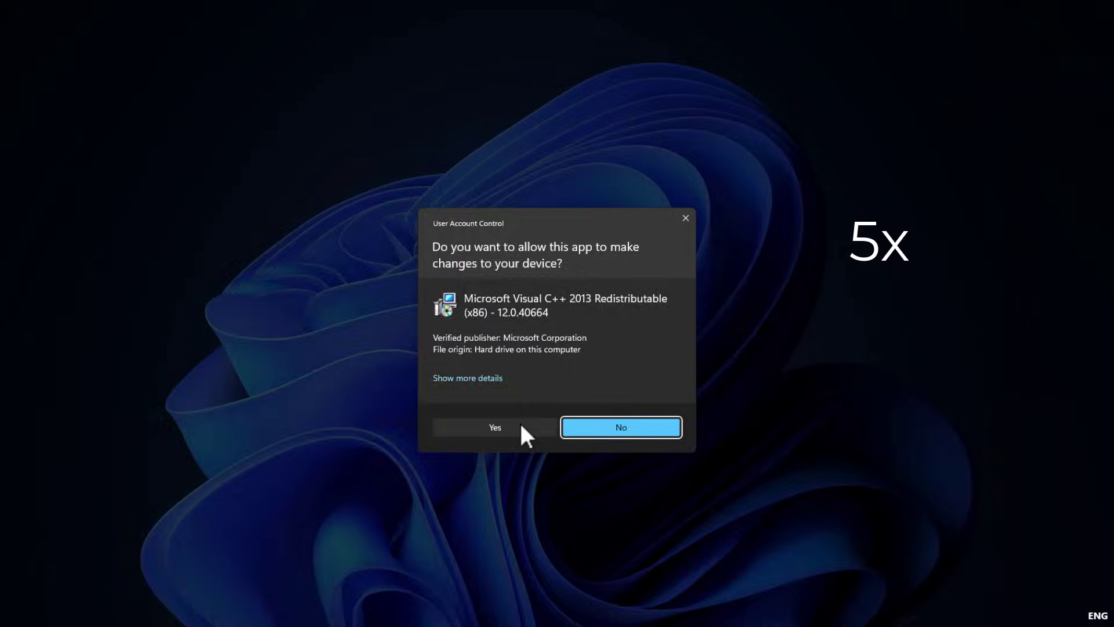
click(520, 421)
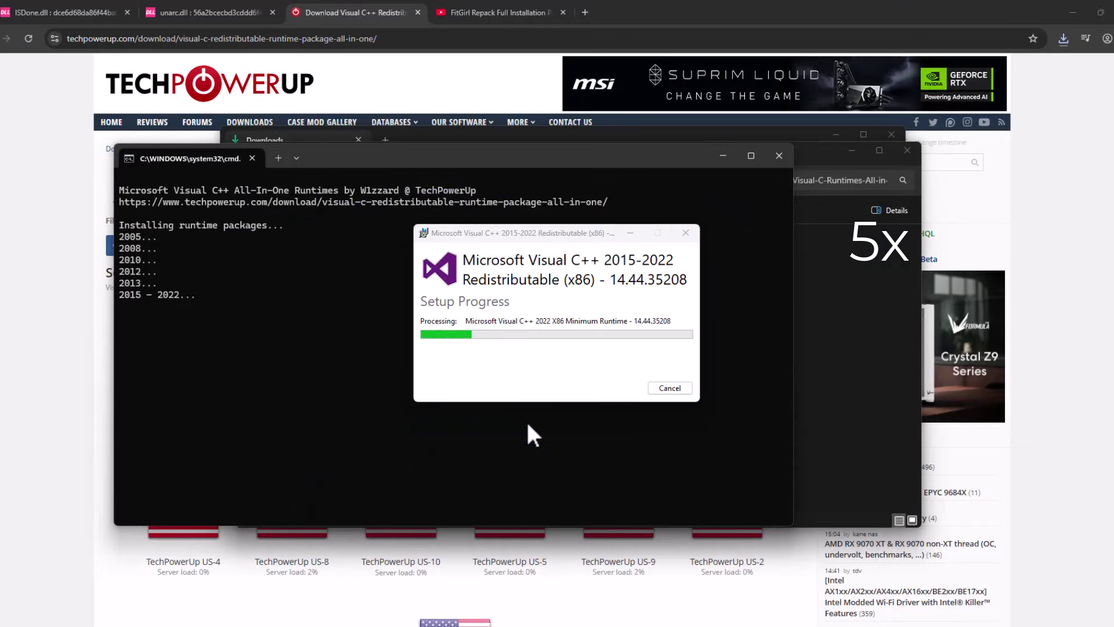
click(526, 422)
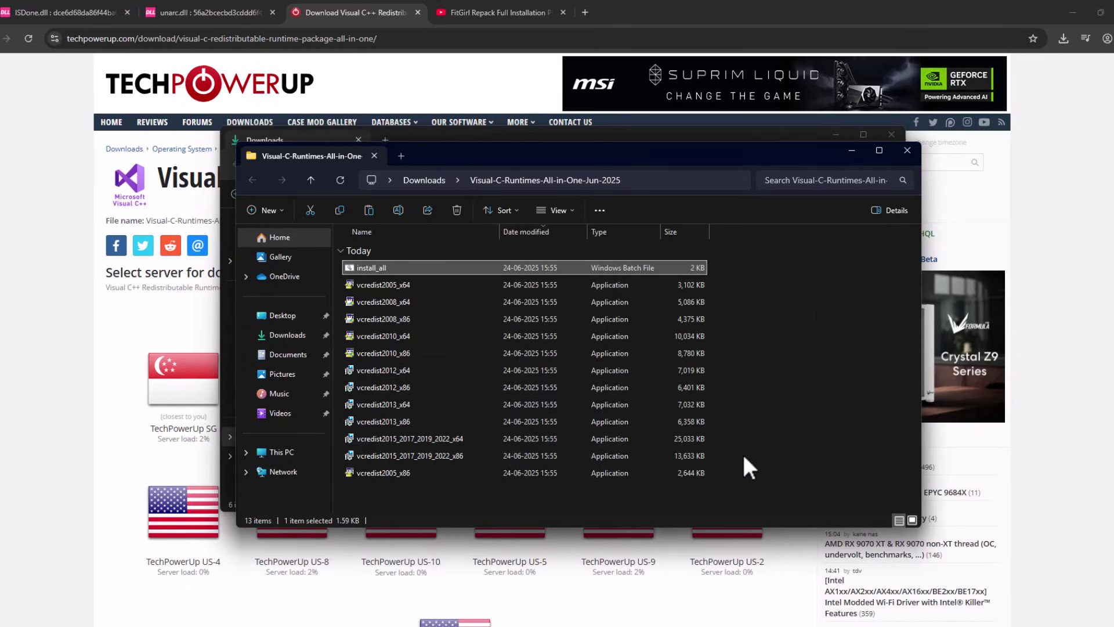
Step: Close both Explorer windows and minimize Chrome to leave only the desktop
drag(743, 483, 612, 278)
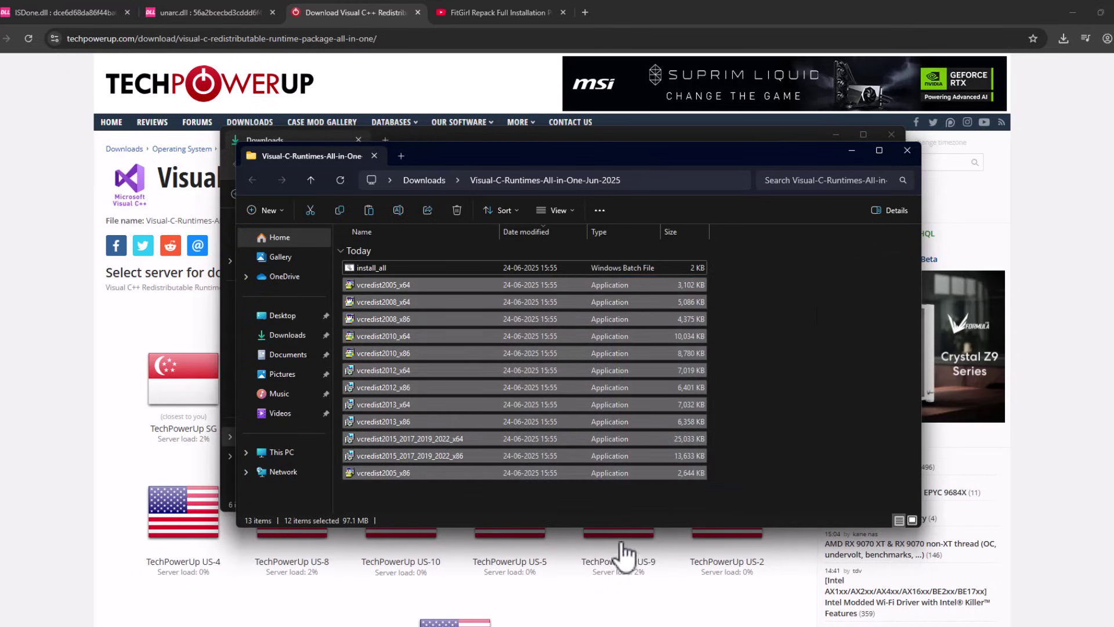
click(787, 355)
click(909, 151)
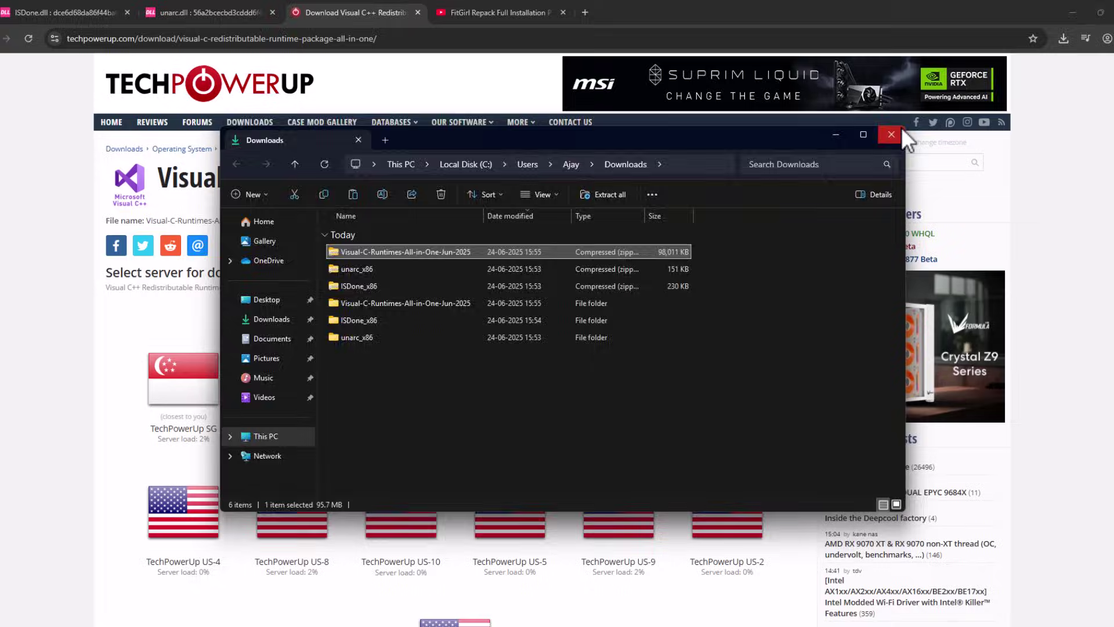
click(900, 135)
click(1077, 13)
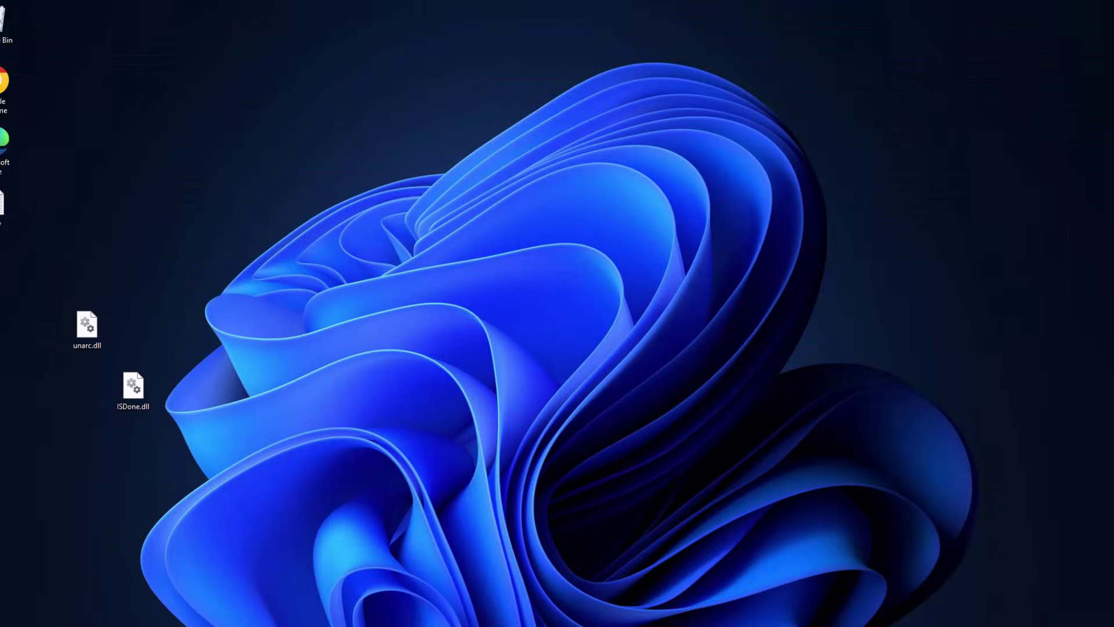
Step: Search 'cont' from Start to open Control Panel, then go to System and Security > System
key(super)
text(cont)
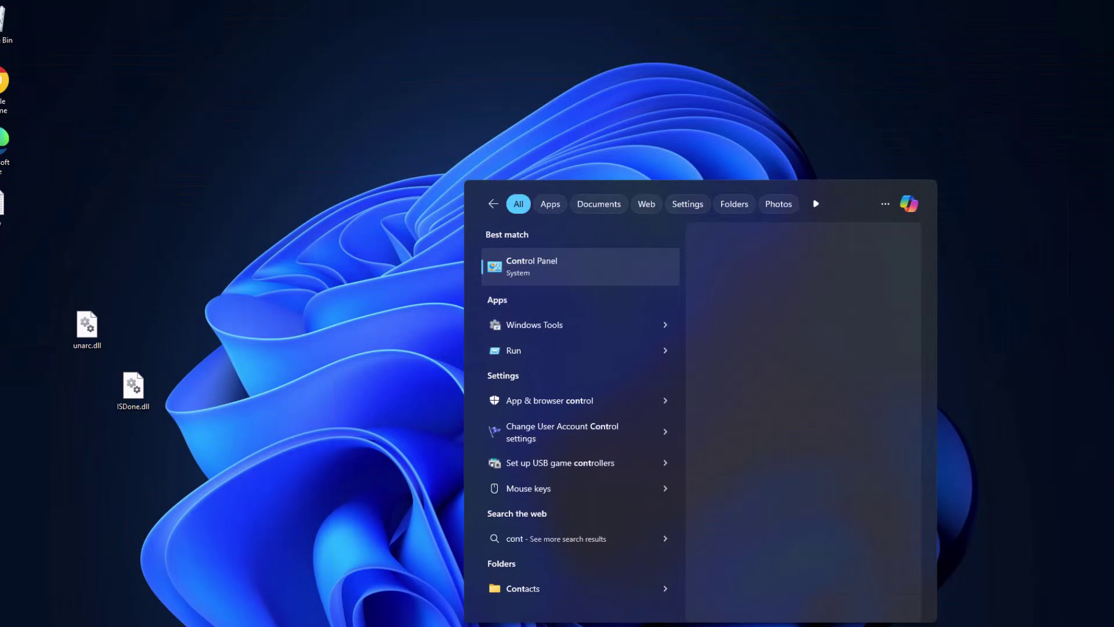
click(569, 269)
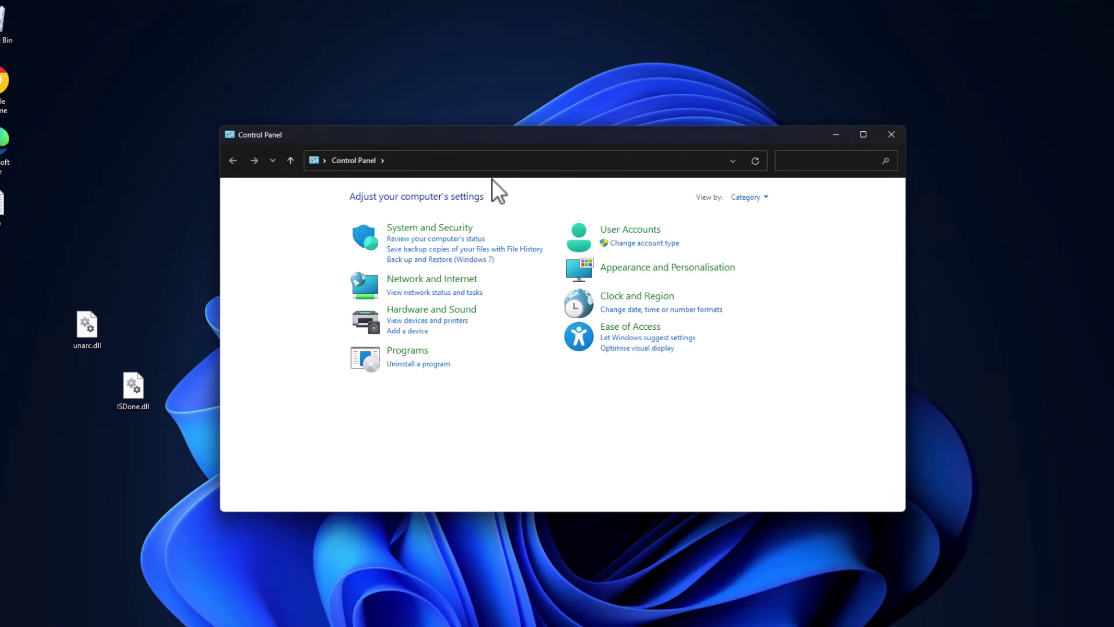
click(435, 229)
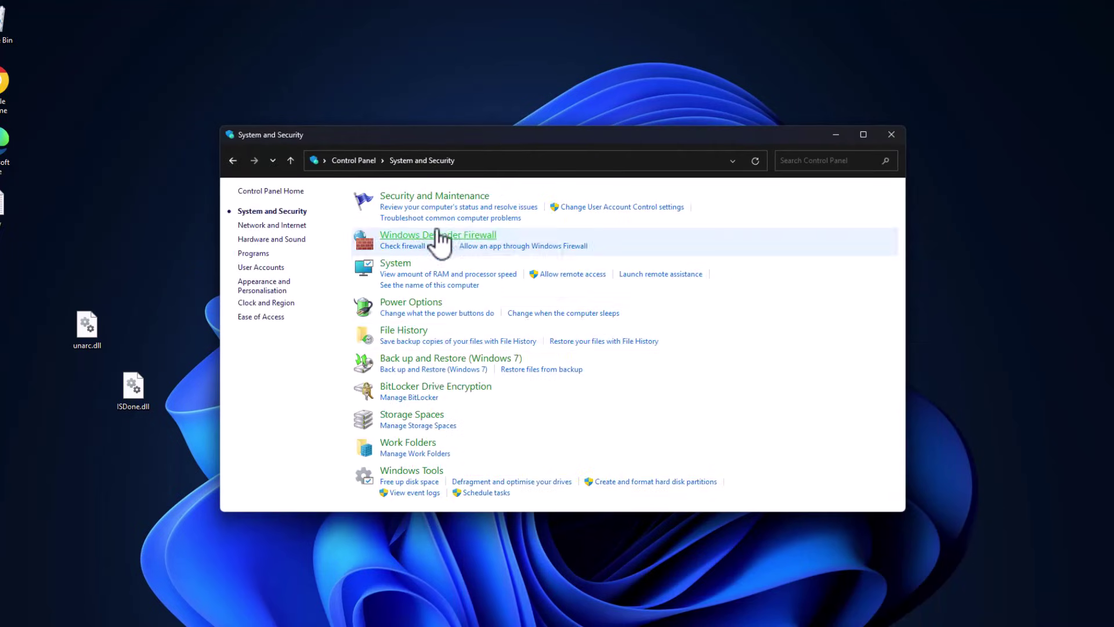
click(397, 266)
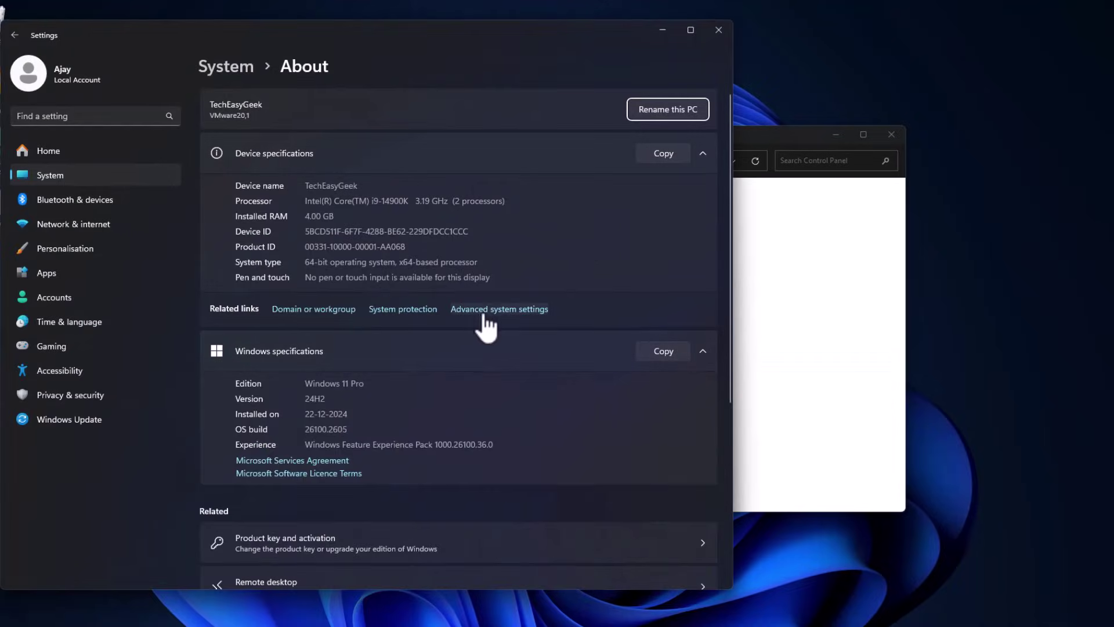
Step: In Performance Options > Virtual memory, turn off automatic paging file management and choose Custom size for C:
click(511, 310)
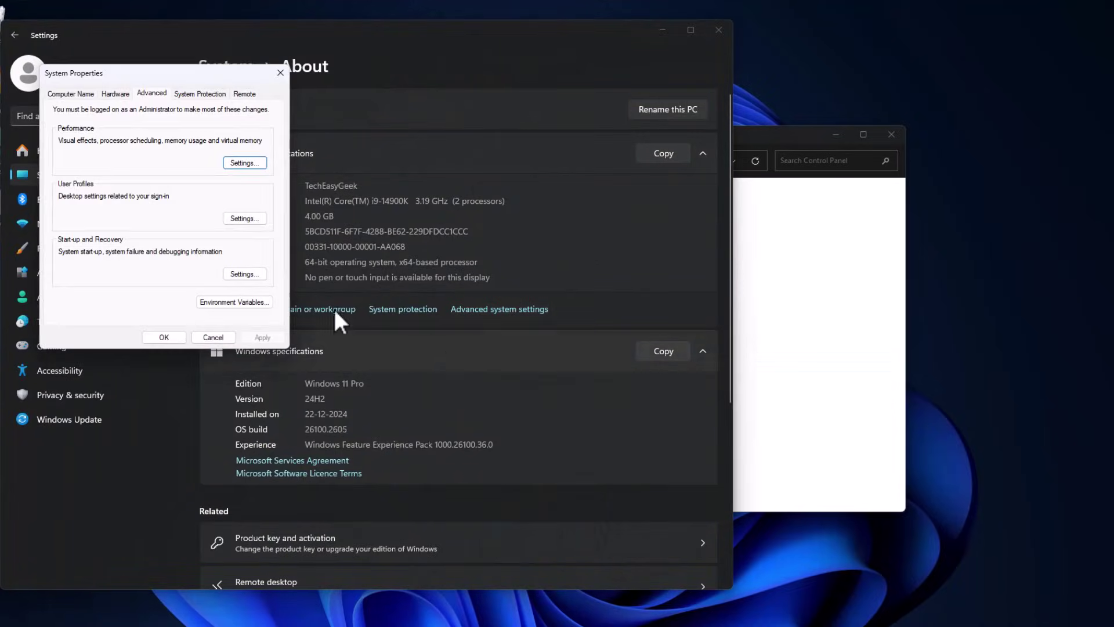
click(231, 163)
click(126, 140)
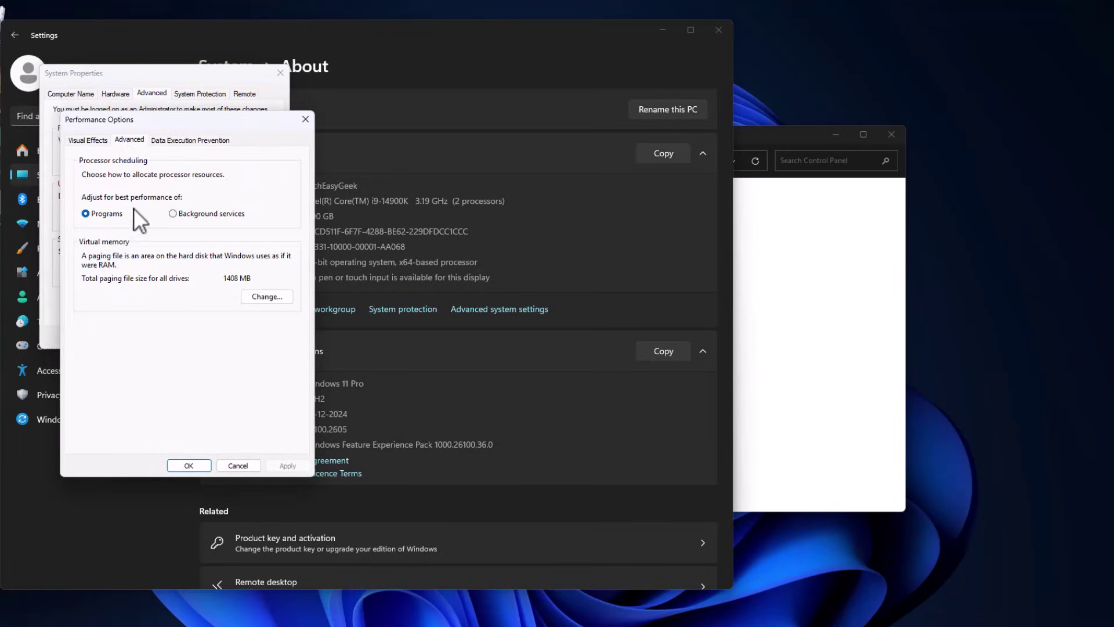
click(261, 292)
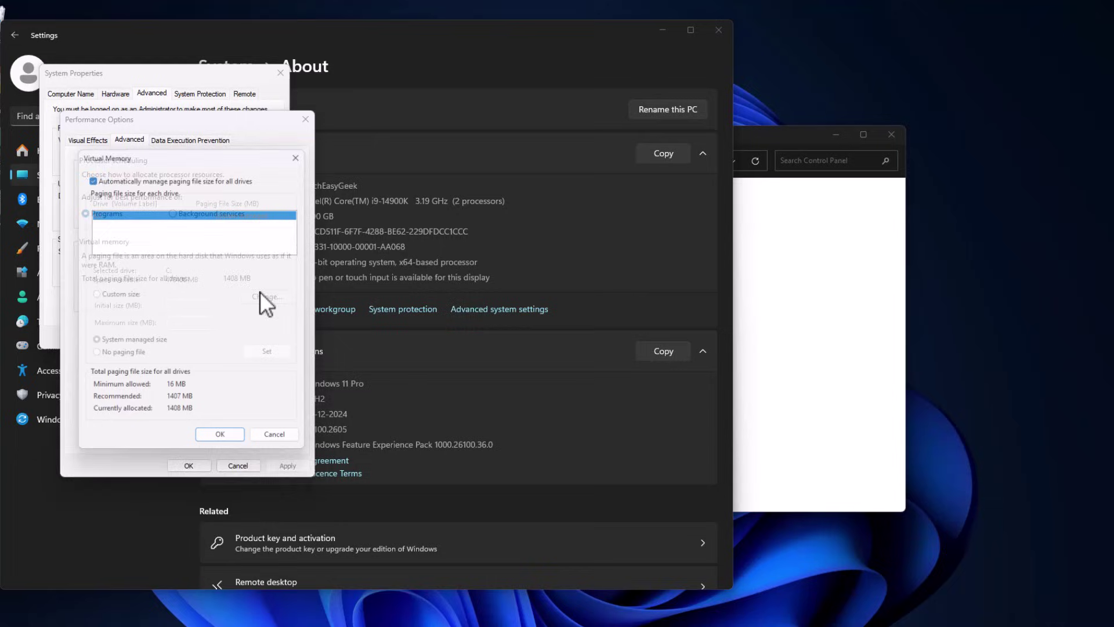
click(89, 174)
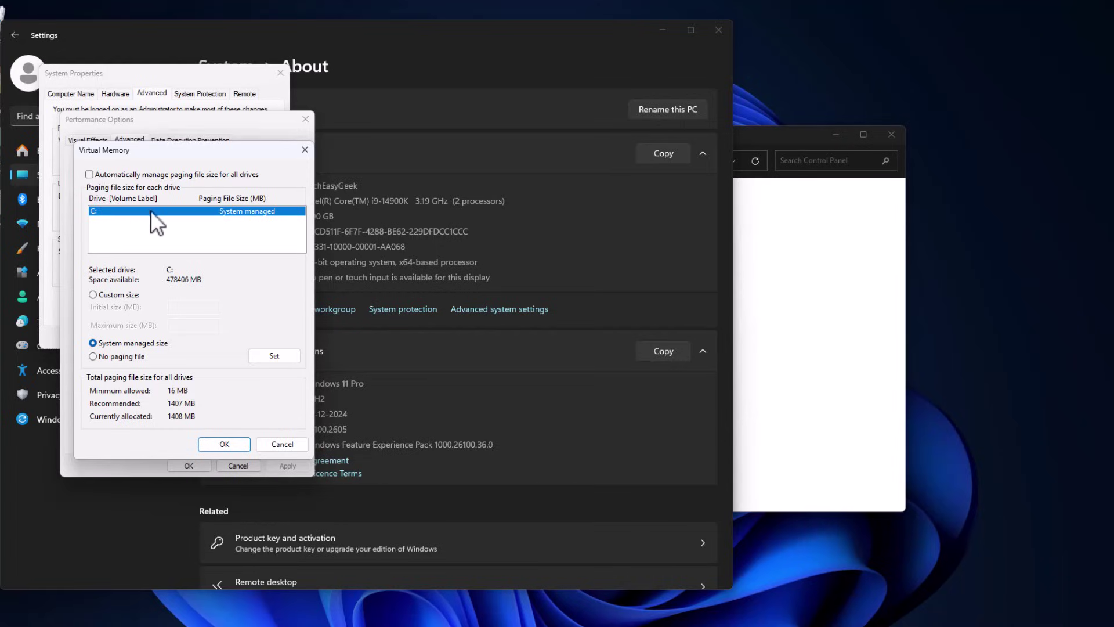
click(95, 293)
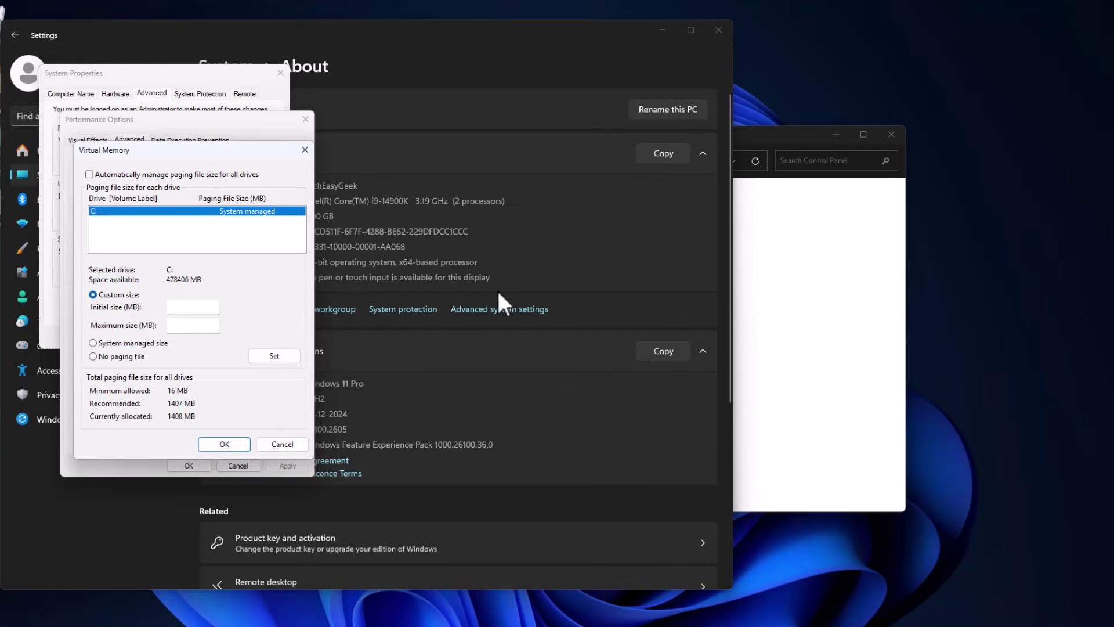
click(439, 78)
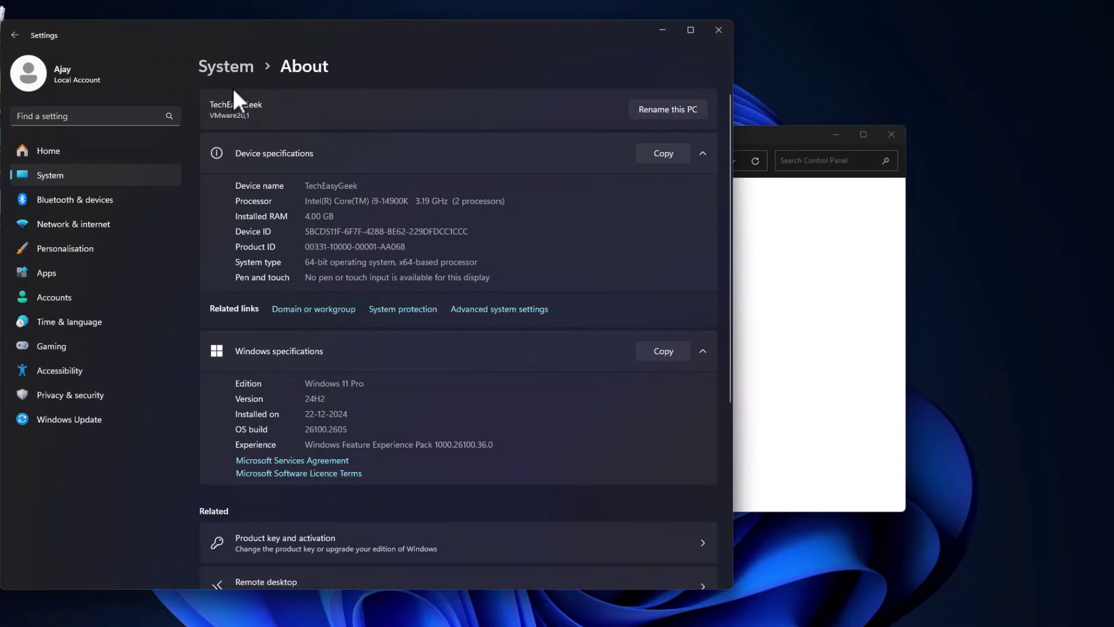
Step: Note the 4.00 GB installed RAM and find the Initial and Maximum Size lists in the notes
drag(343, 218, 257, 216)
key(alt+Tab)
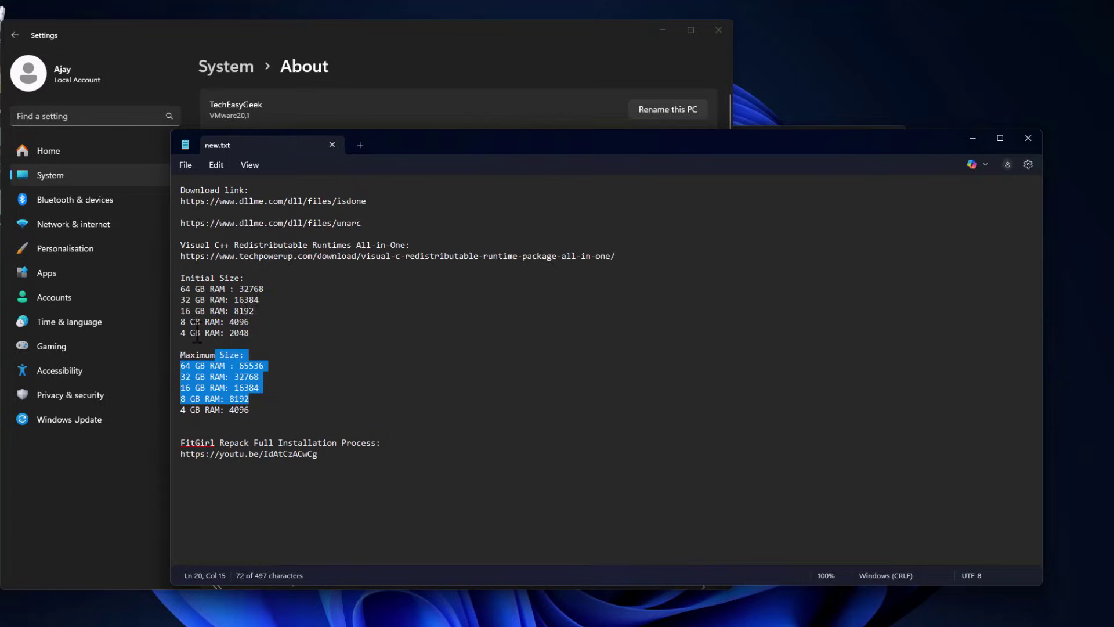
shift+click(241, 280)
triple_click(242, 280)
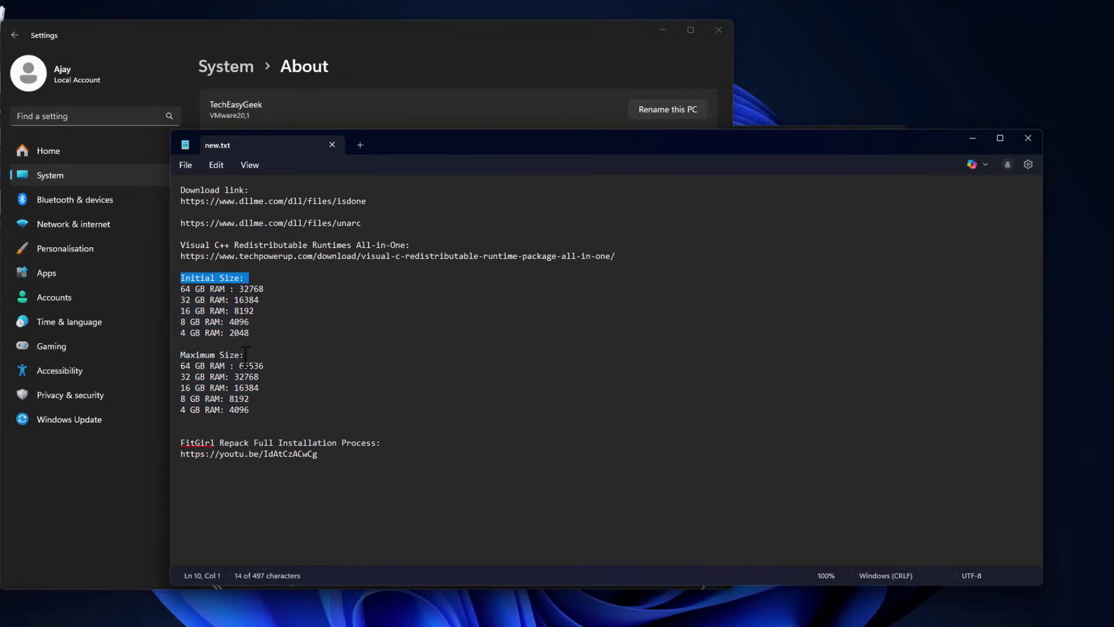
triple_click(246, 355)
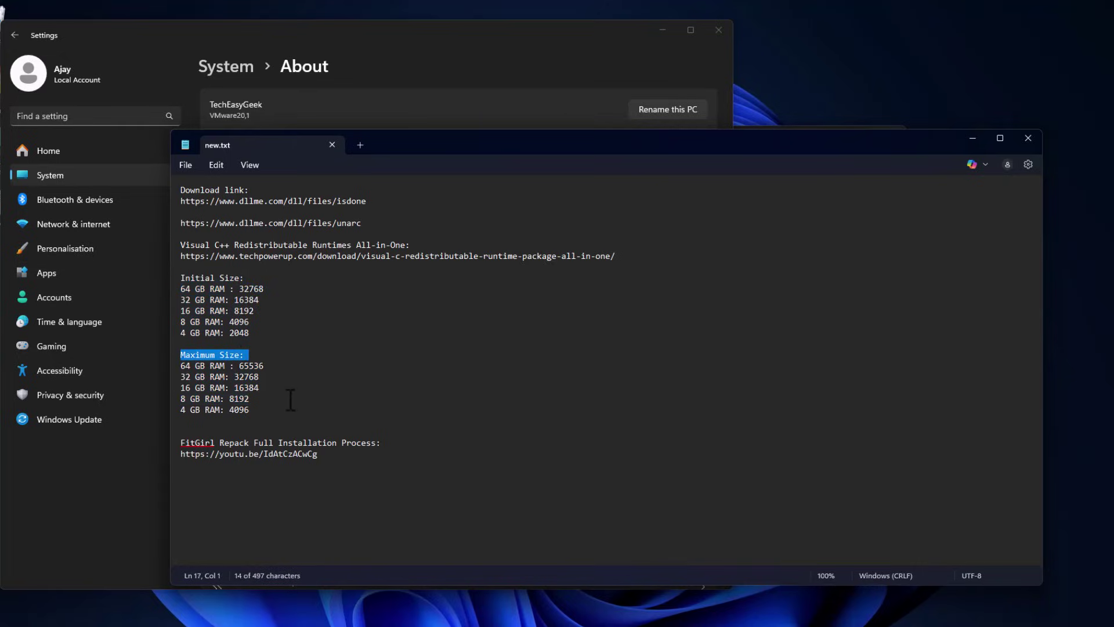
Step: Copy 2048, the initial size for 4 GB RAM, and minimize the notes
double_click(240, 332)
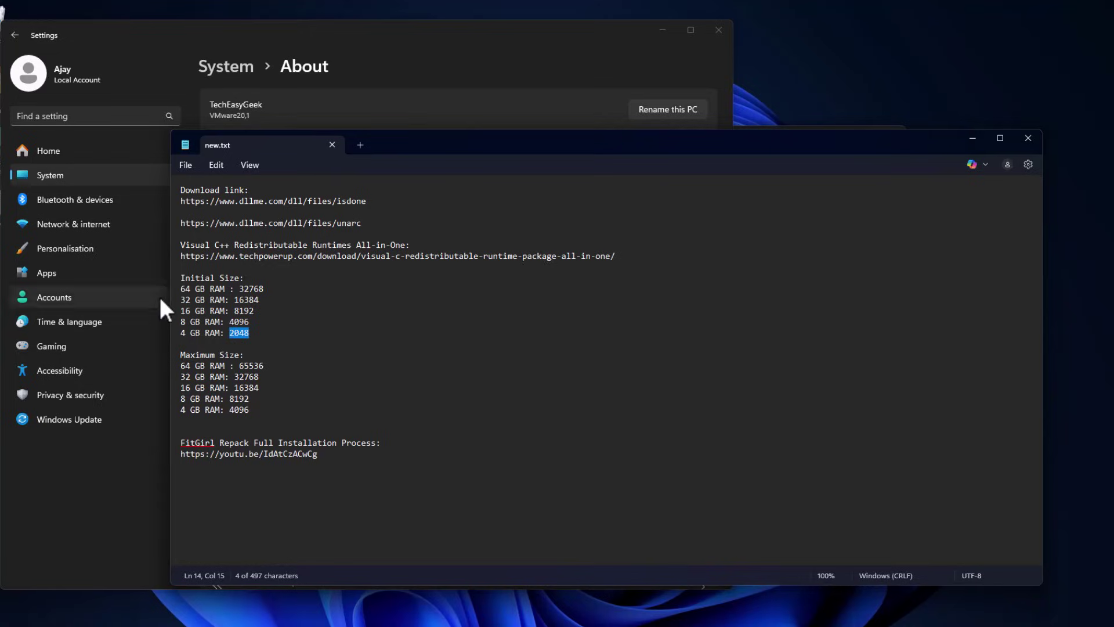
right_click(233, 336)
click(271, 93)
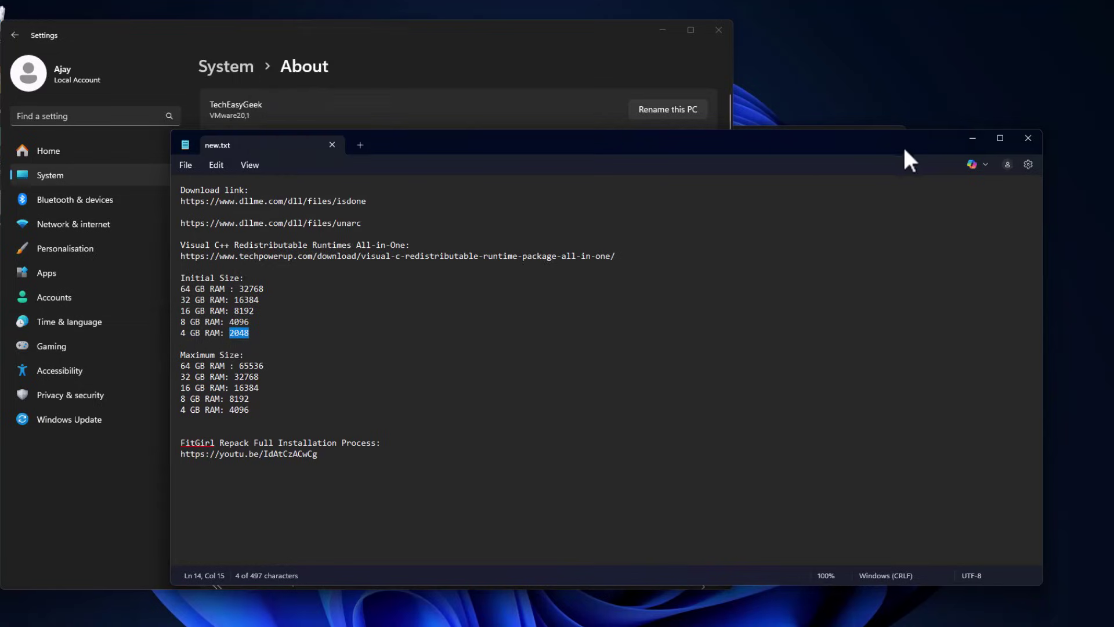
click(972, 138)
Step: Return to the Virtual Memory dialog and enter 2048 MB as the initial size for C:
click(756, 136)
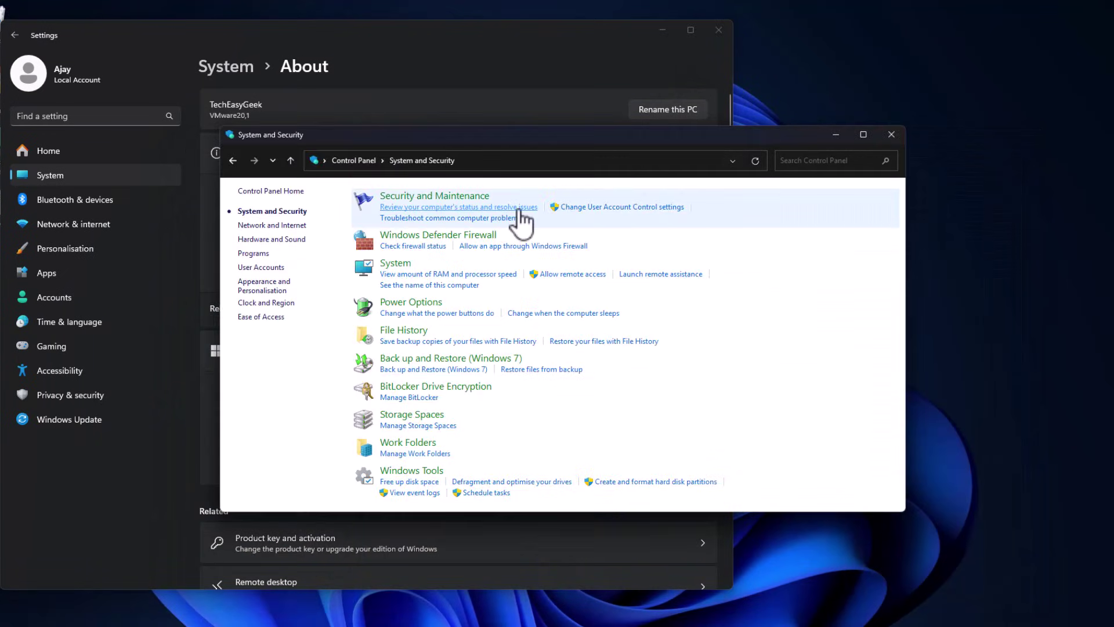
click(680, 37)
click(660, 30)
click(181, 132)
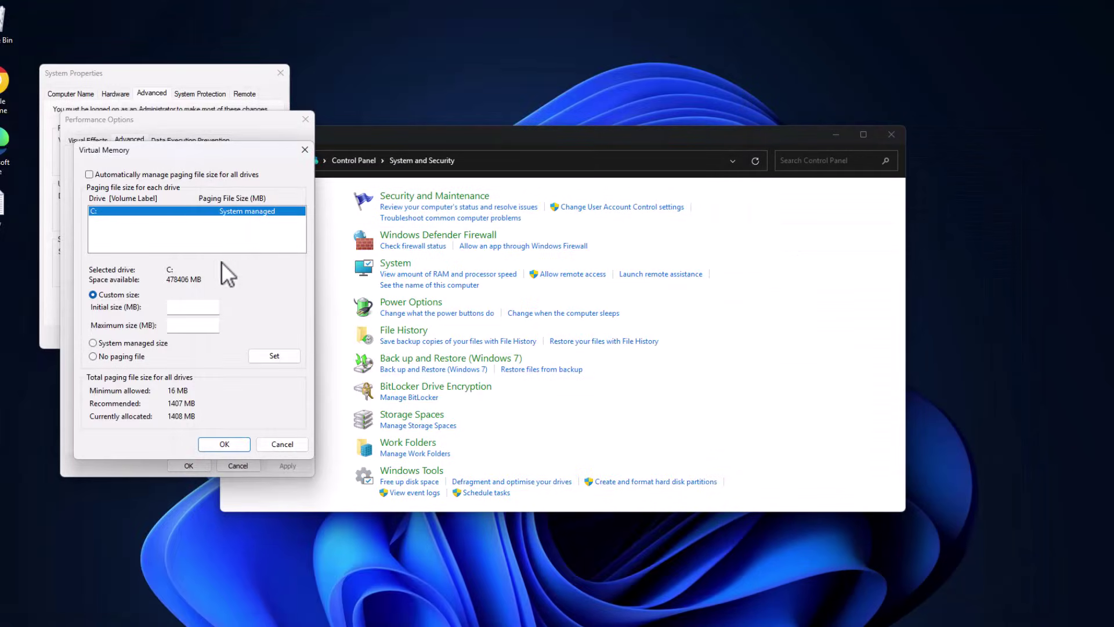
click(185, 307)
text(2048)
click(190, 325)
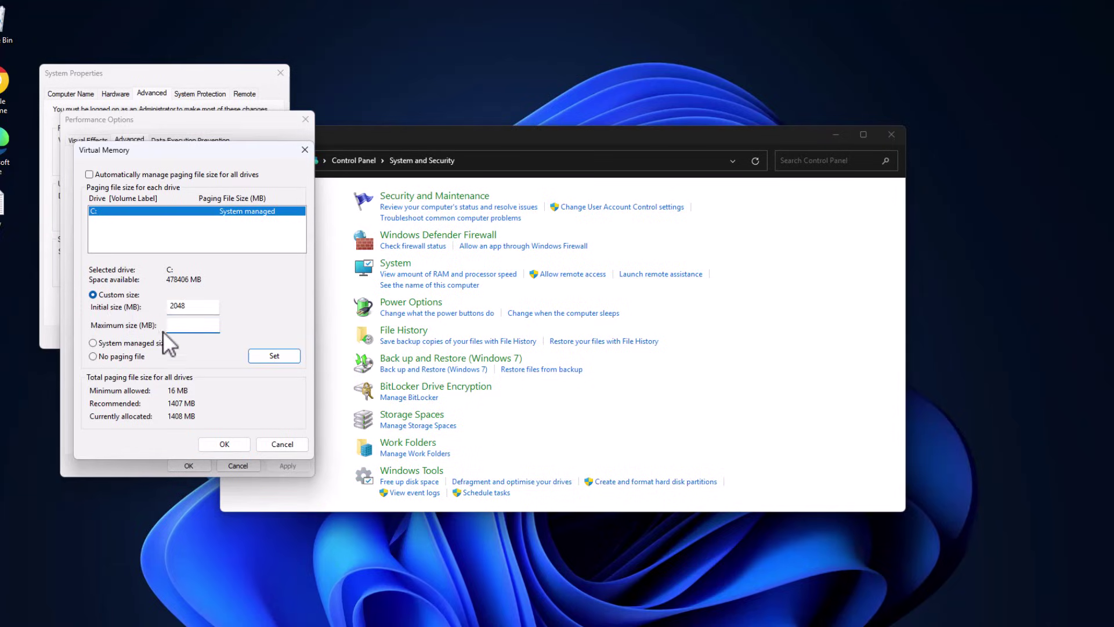
Step: Check the 4096 maximum size in the notes and set C: to 2048–4096 MB
click(640, 614)
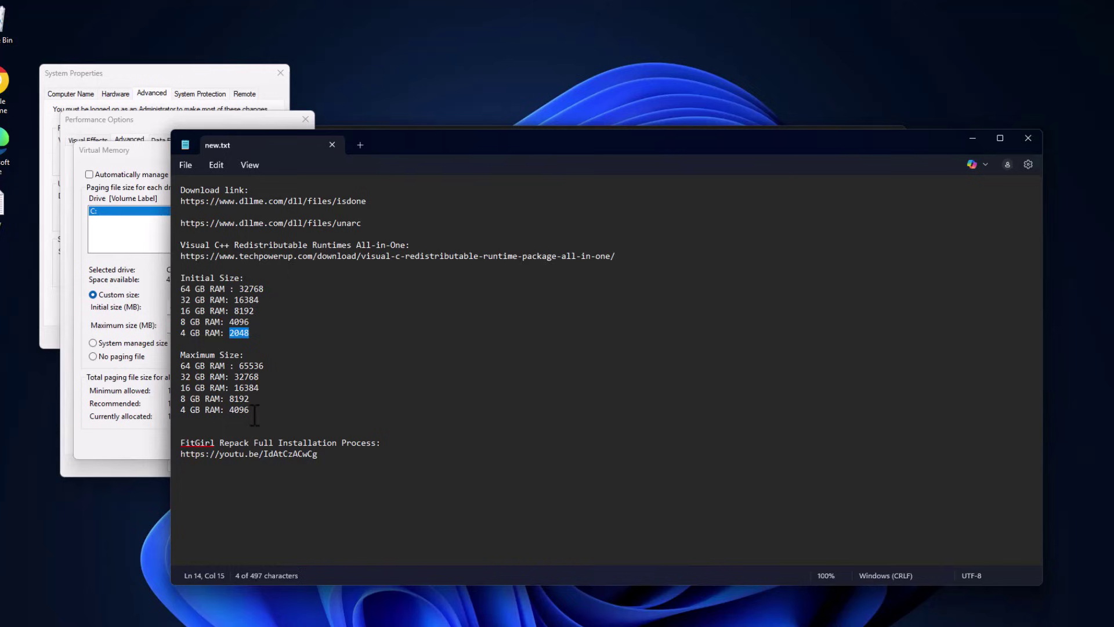
drag(255, 413, 229, 412)
click(973, 138)
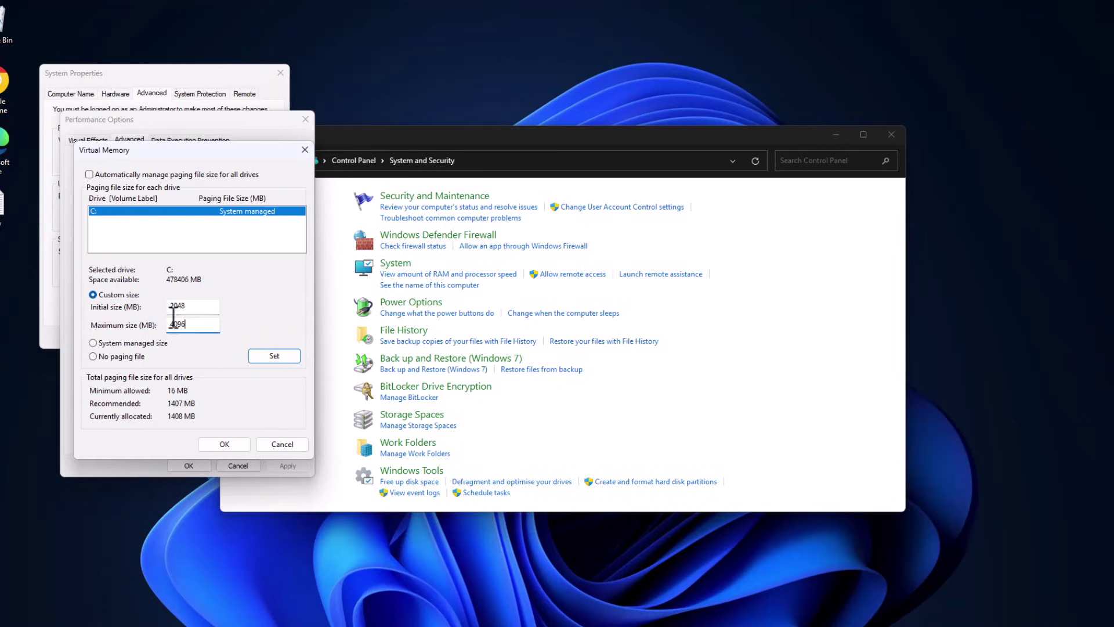
click(282, 356)
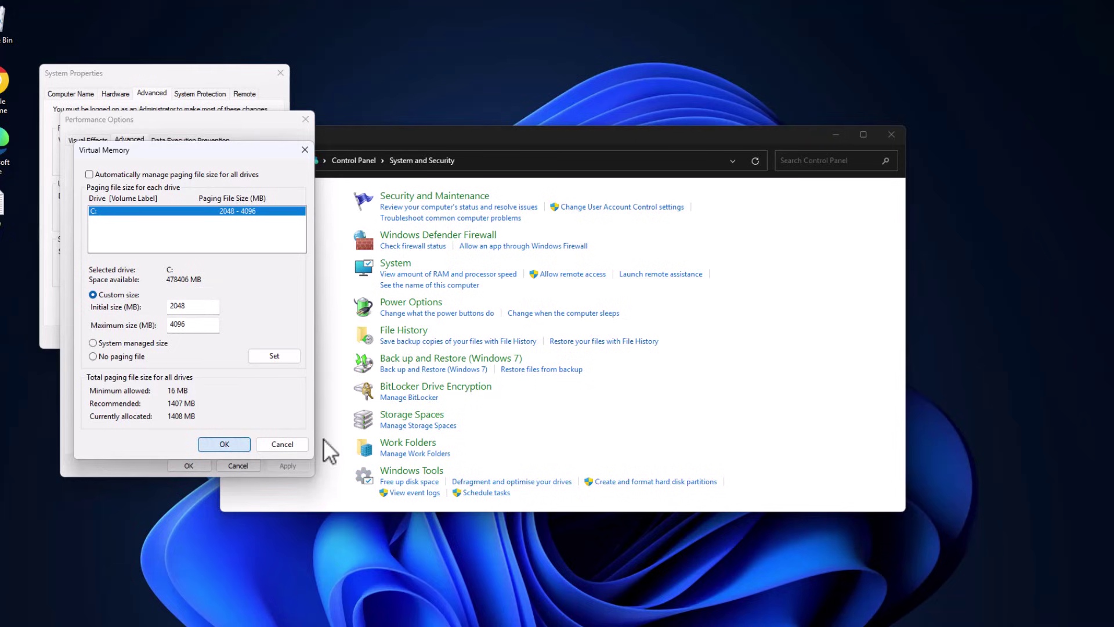
Step: Confirm the new virtual memory settings in each dialog and choose Restart Later
key(Return)
click(643, 365)
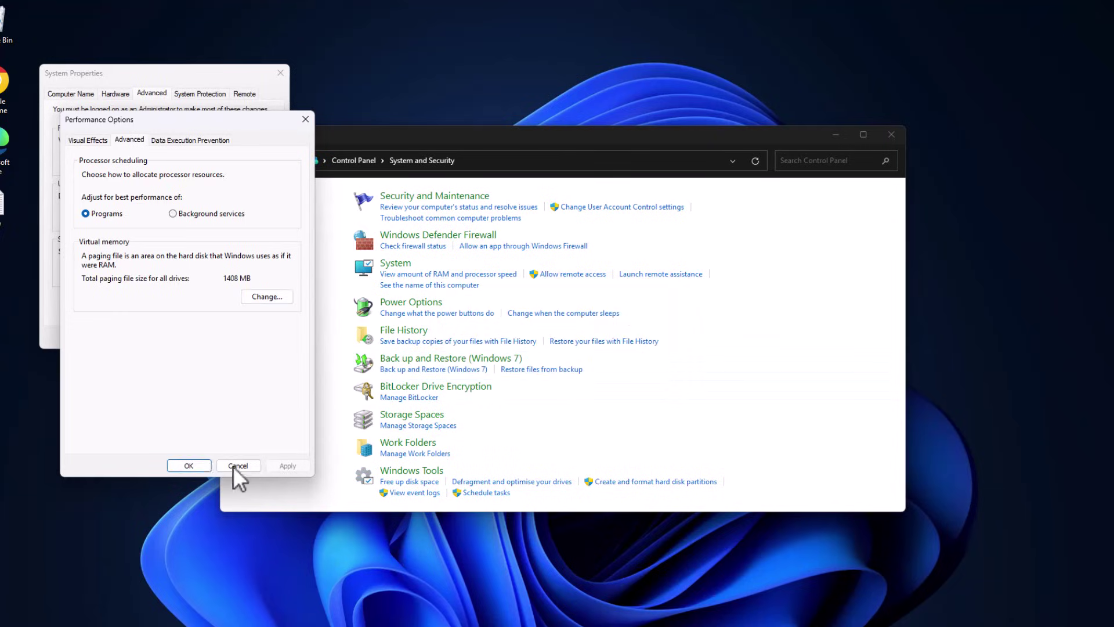
click(196, 462)
click(199, 333)
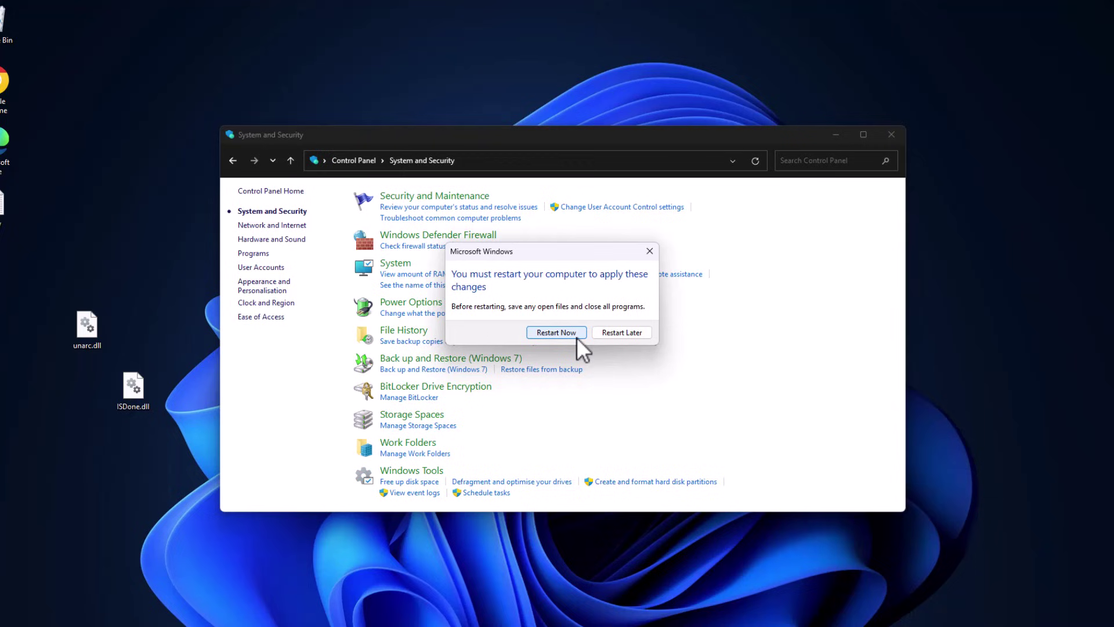
click(611, 336)
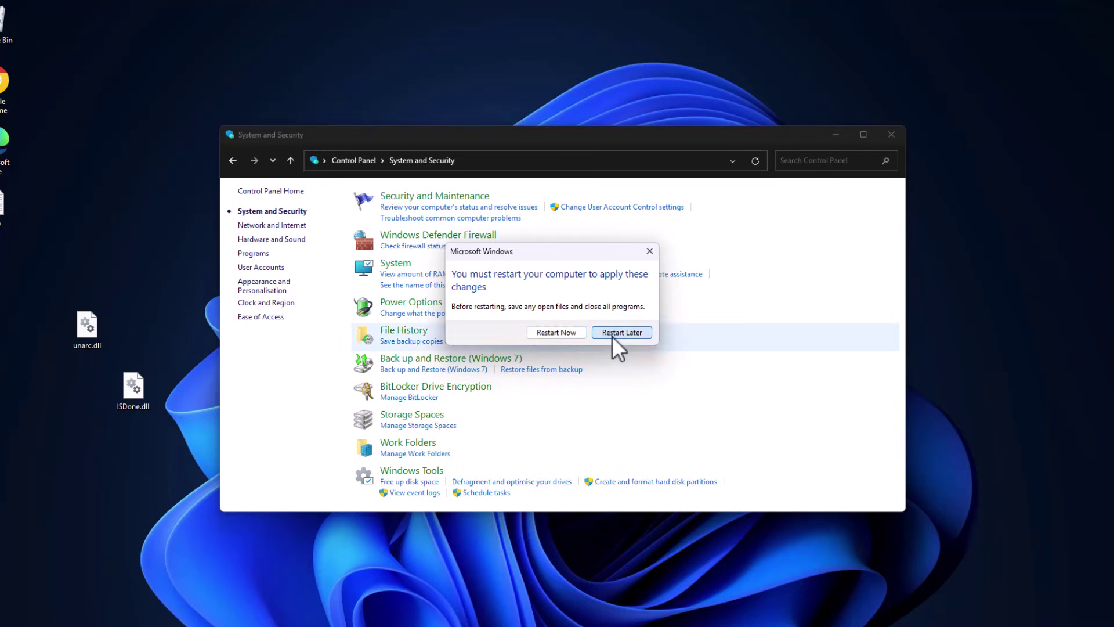
click(891, 134)
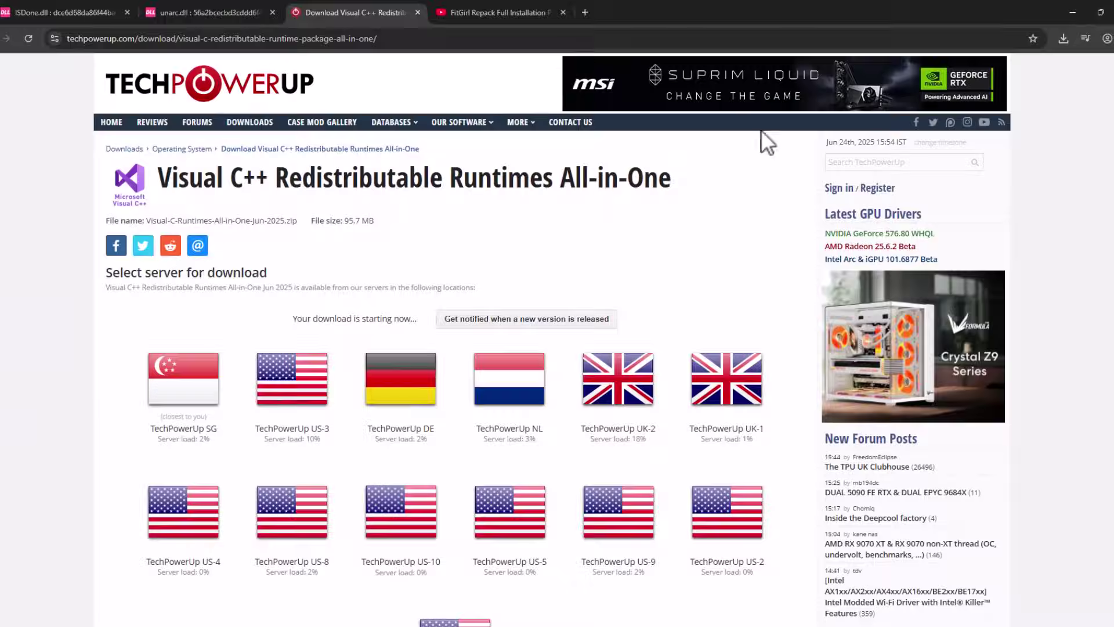
Step: Switch to the FitGirl installation video tab, check its link in the notes, then hide the notes
click(507, 16)
key(alt+Tab)
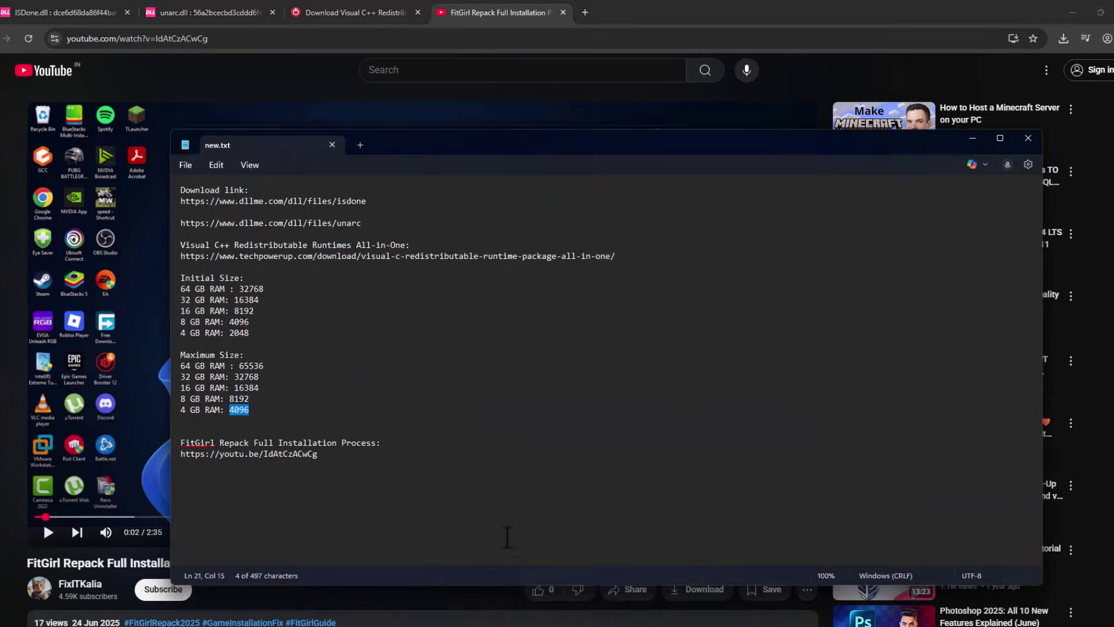
drag(318, 454, 181, 443)
drag(330, 455, 181, 454)
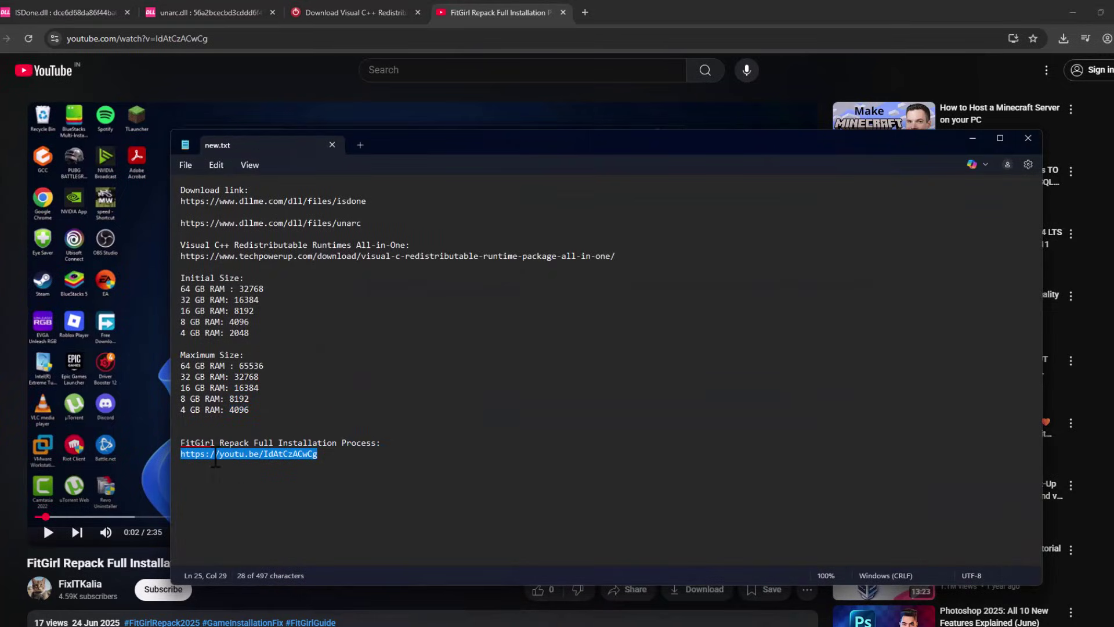
click(323, 452)
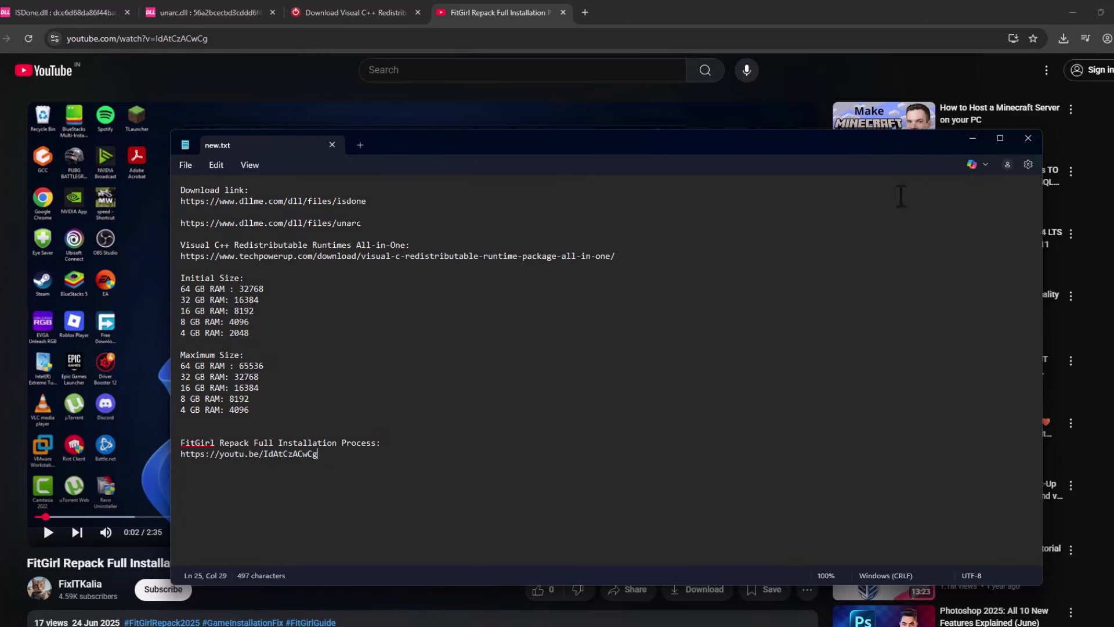
click(972, 138)
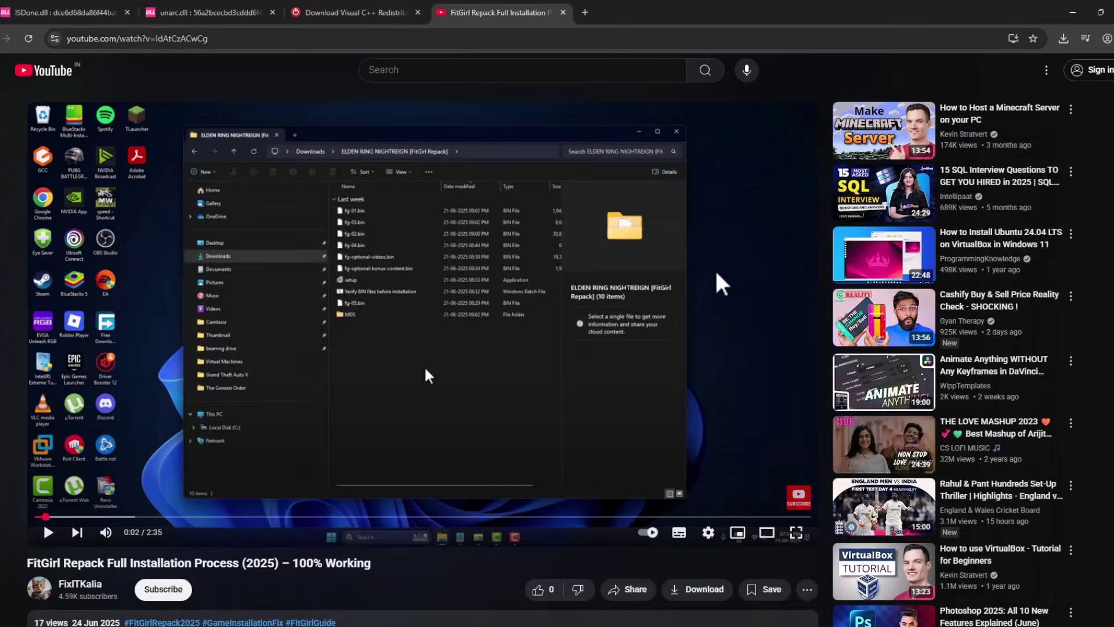